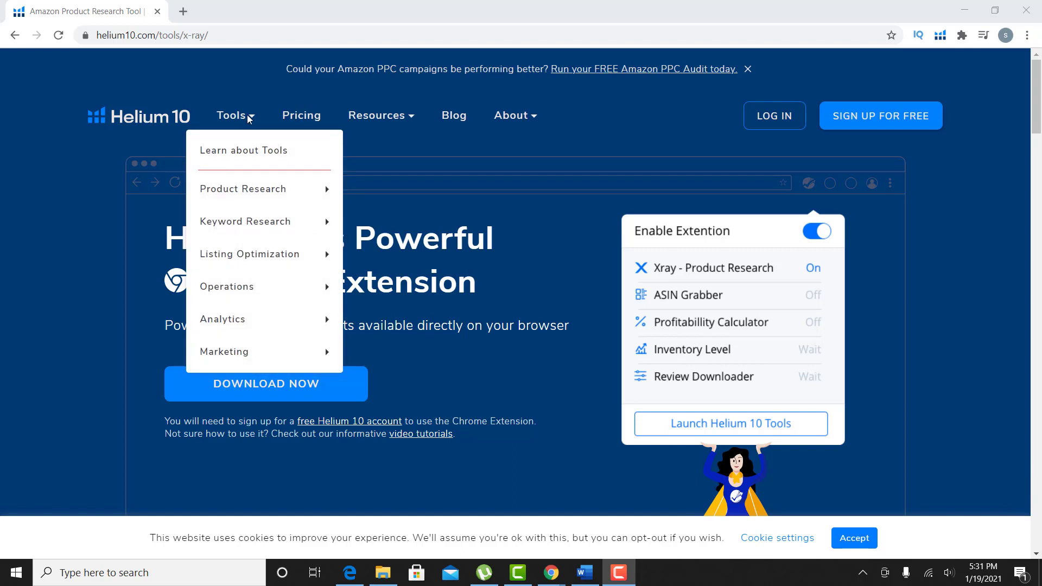
Launch the Helium 10 Xray product research tool on the Amazon results for neck massage
mouse_move(273, 190)
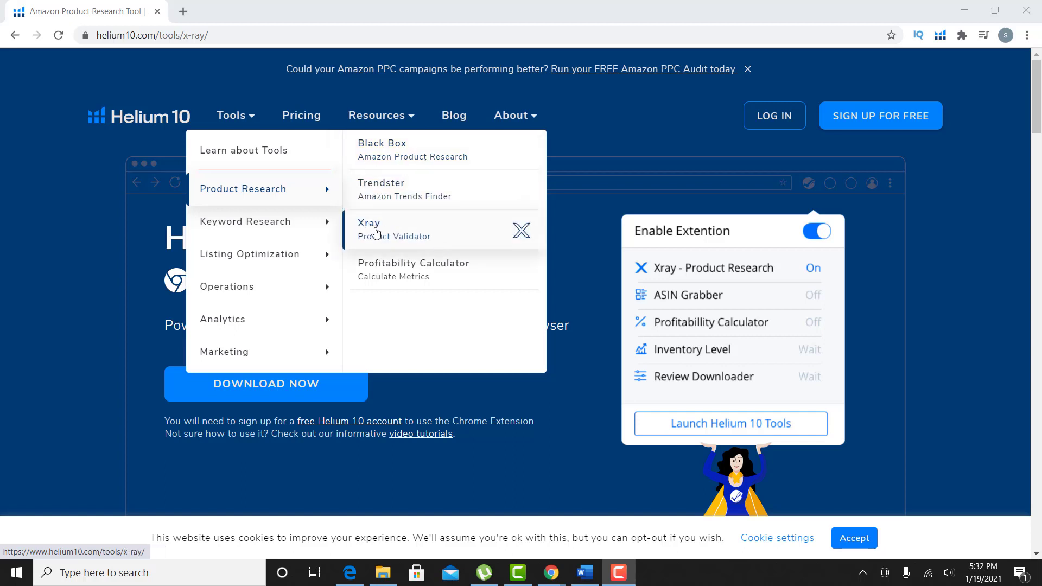
mouse_move(326, 223)
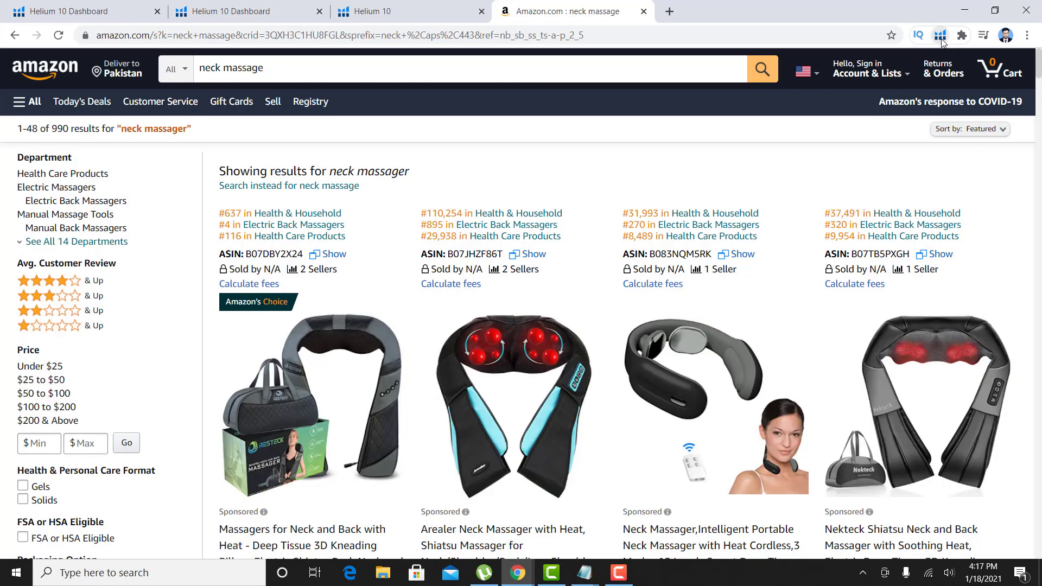
left_click(941, 36)
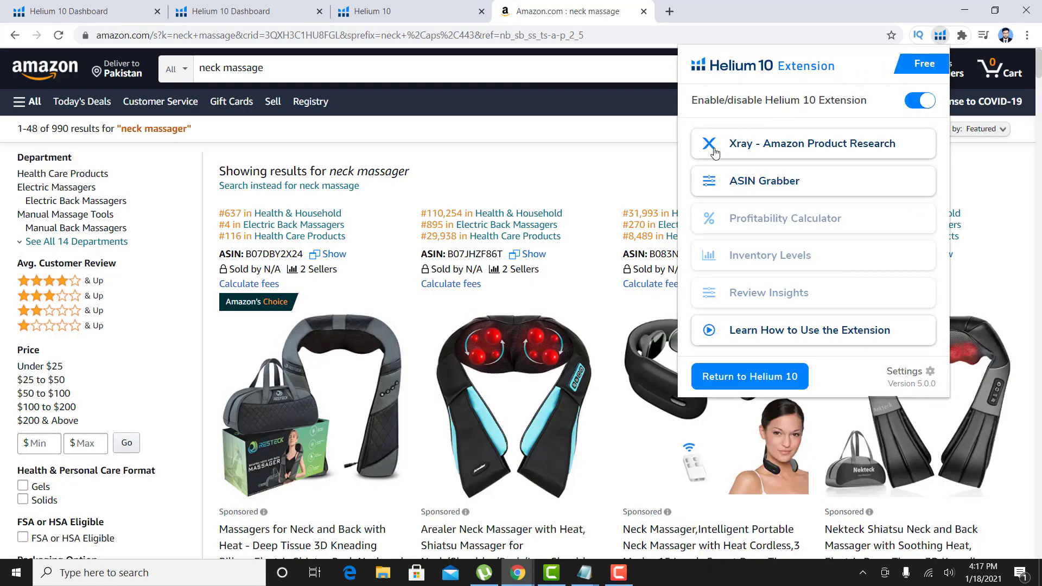
left_click(715, 153)
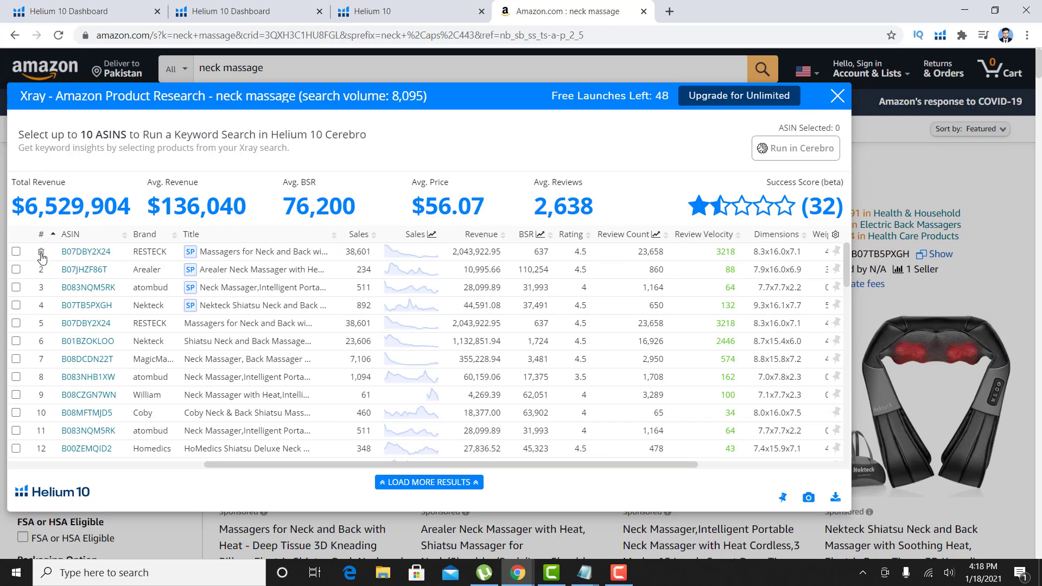
Remove the four sponsored listings at the head of the Xray results table
left_click(41, 253)
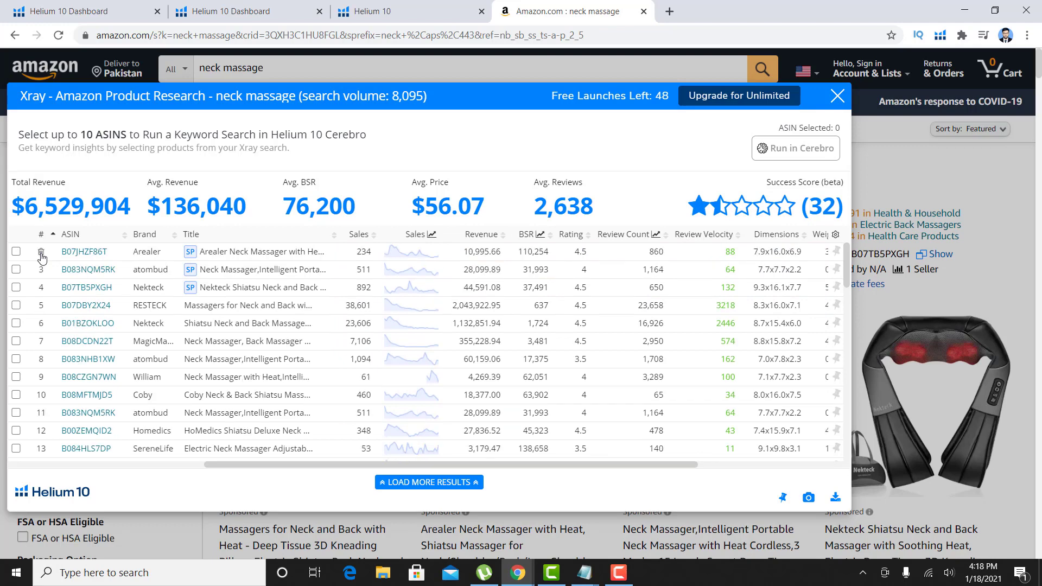
left_click(41, 253)
left_click(41, 253)
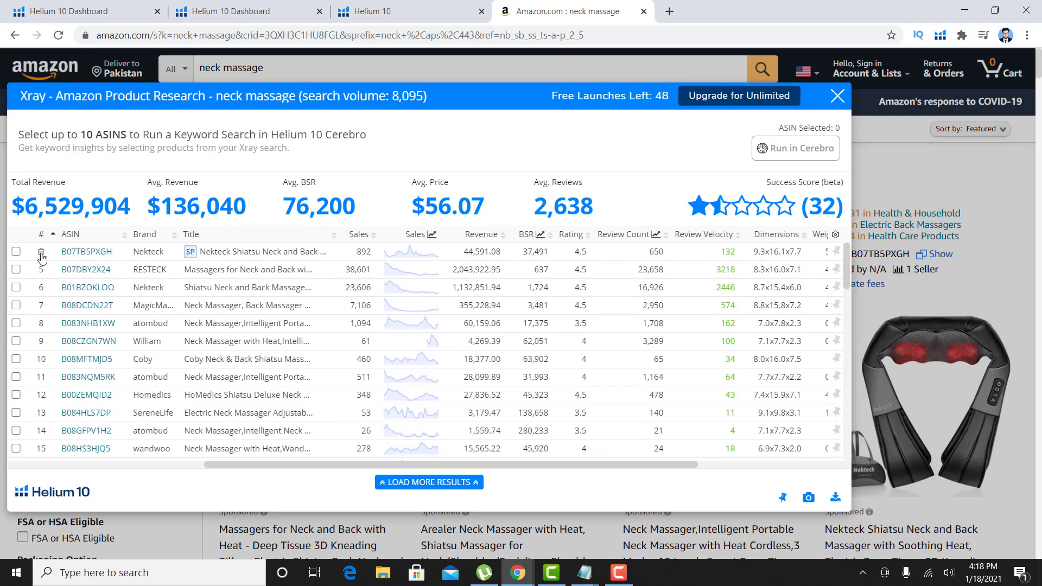
left_click(41, 253)
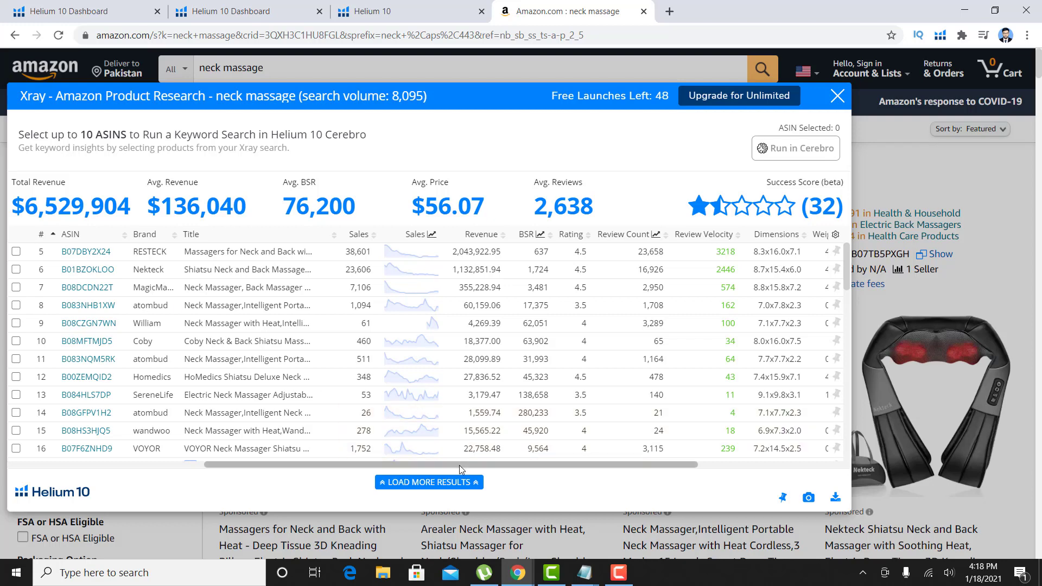
left_click_drag(459, 465, 277, 464)
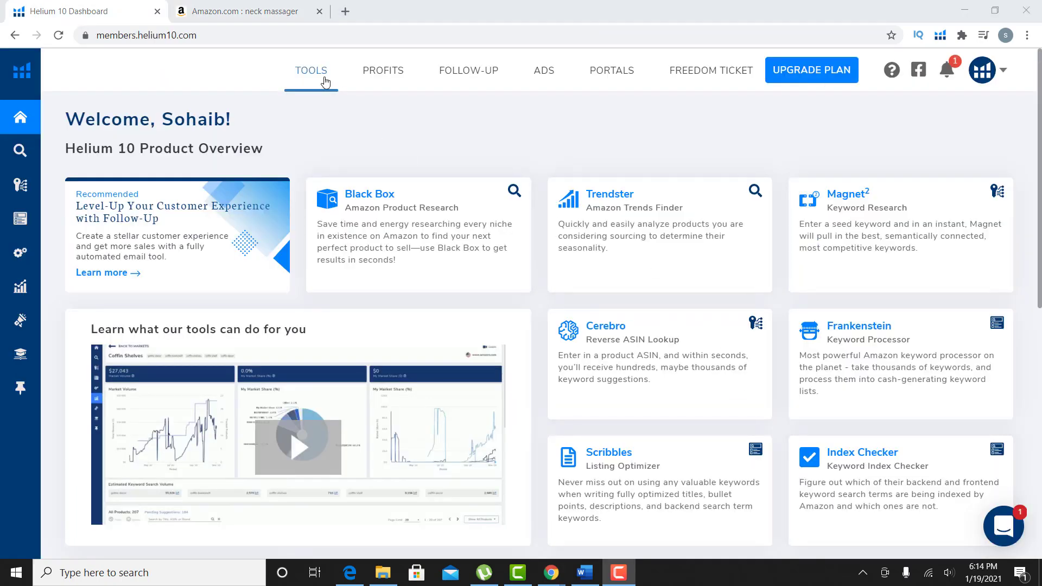
Open the Black Box product research tool from the Helium 10 dashboard
mouse_move(70, 148)
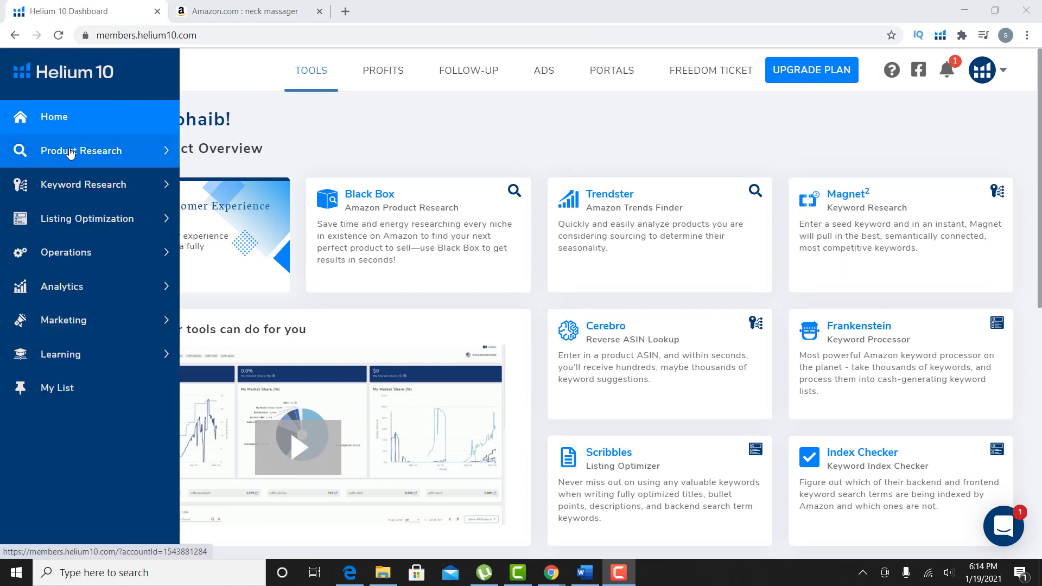
left_click(165, 152)
left_click(137, 196)
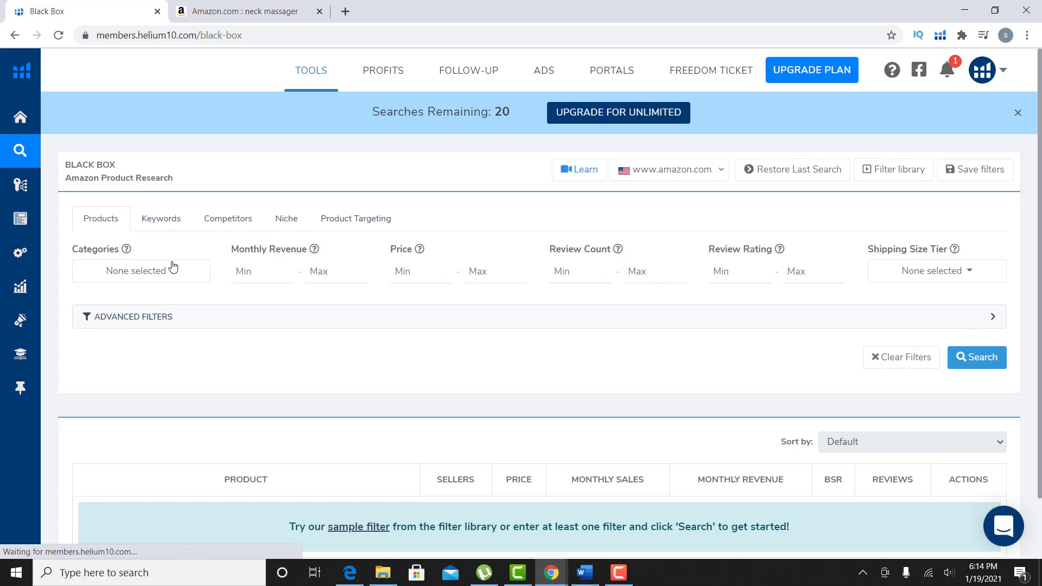
Examine Black Box's product filters for category, monthly revenue, price, review count, review rating and shipping size tier, plus the advanced filters
left_click(189, 271)
left_click(209, 269)
left_click(307, 274)
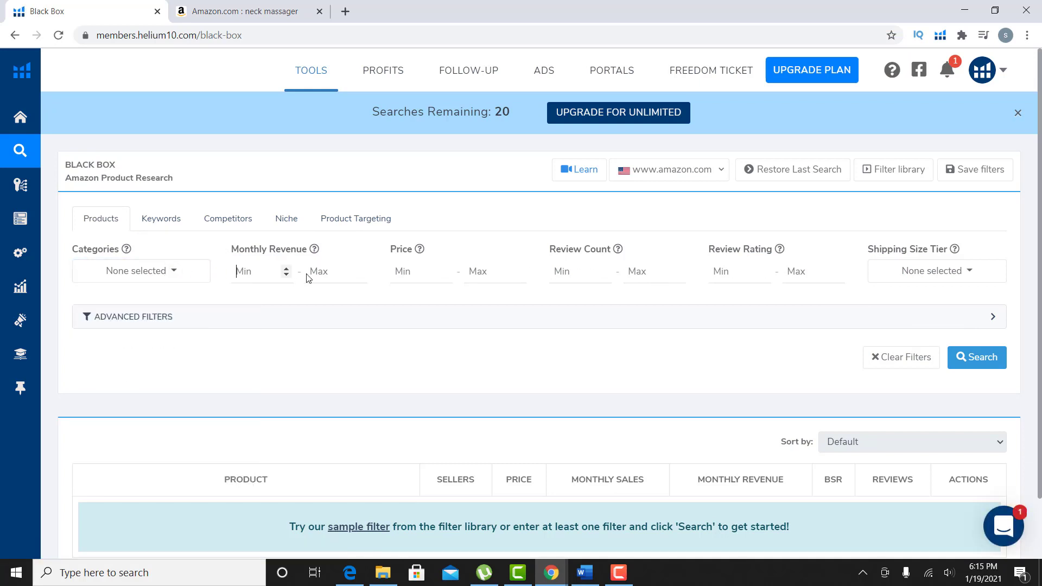
left_click(442, 272)
left_click(516, 272)
left_click(568, 274)
left_click(642, 272)
left_click(721, 275)
left_click(799, 274)
left_click(921, 283)
left_click(921, 283)
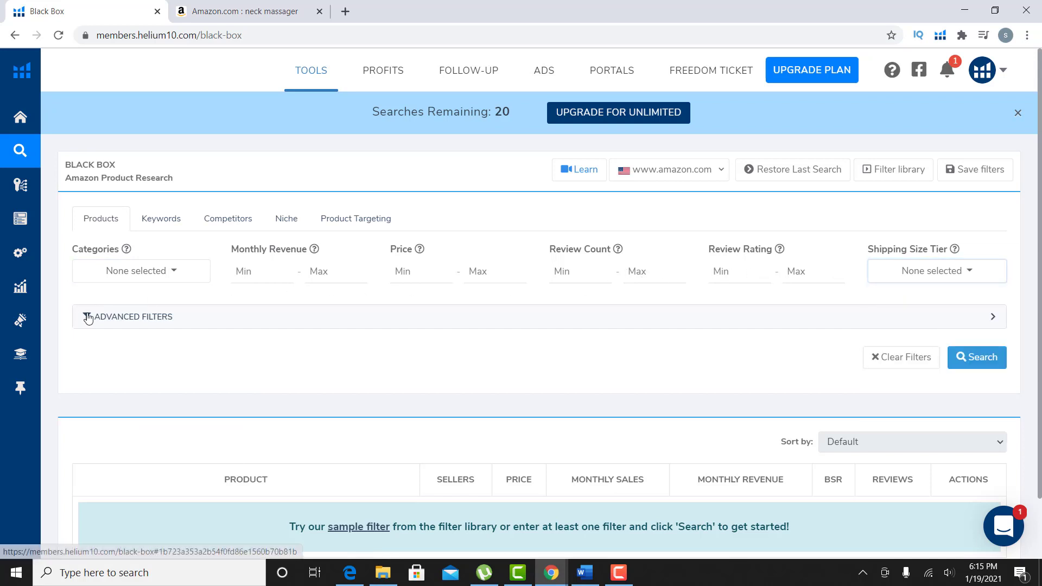
left_click(86, 316)
scroll(299, 338, "down", 1)
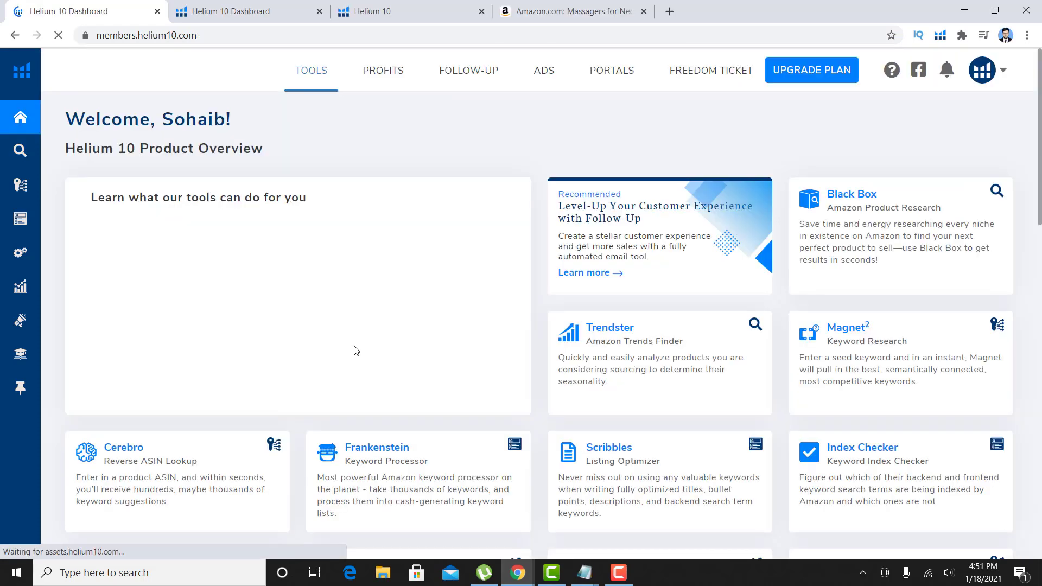
Open the Cerebro reverse ASIN lookup tool from the Helium 10 dashboard
scroll(167, 401, "down", 3)
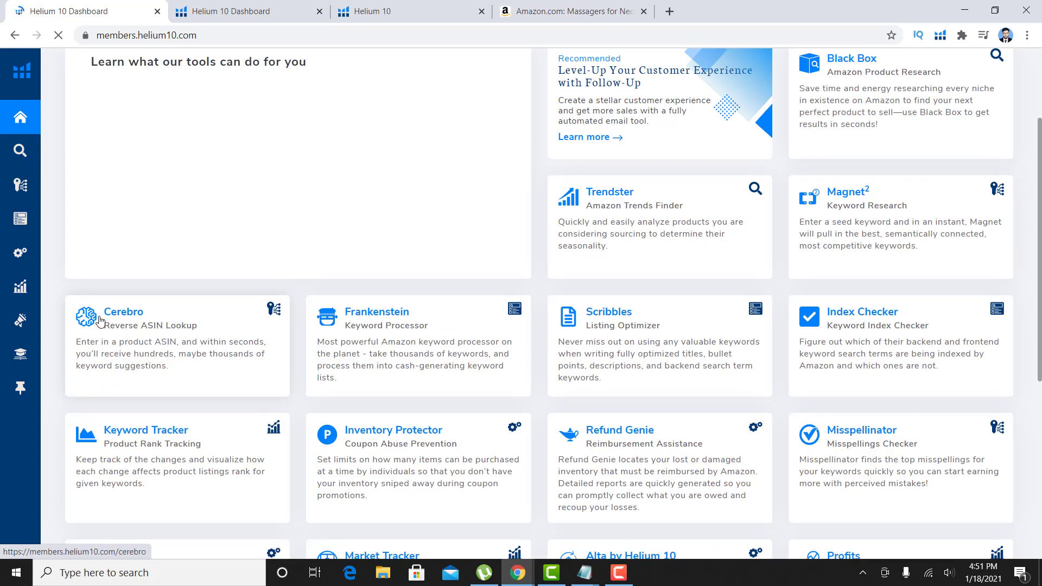
left_click(124, 312)
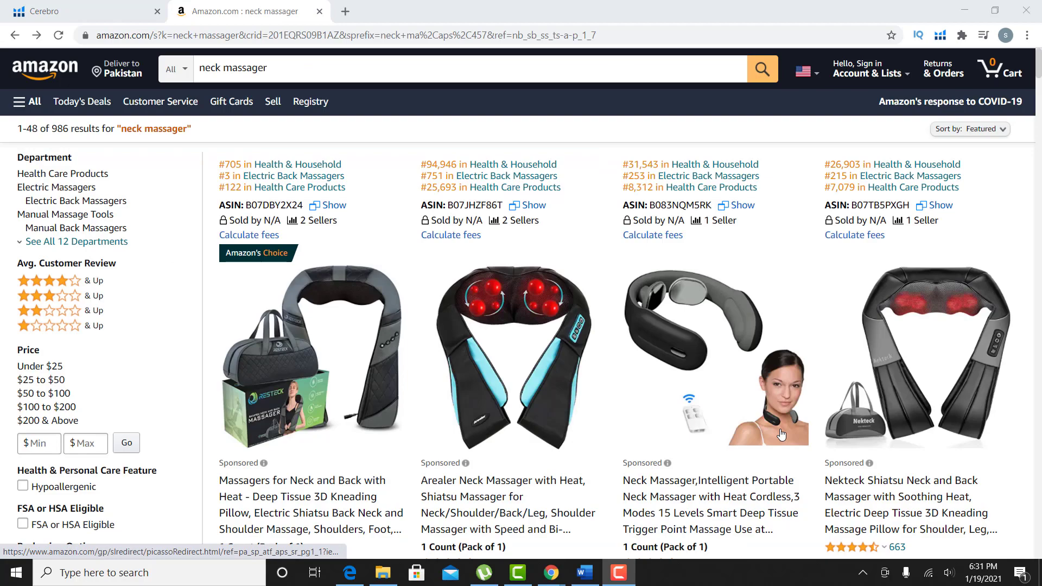
Open the non-sponsored Amazon's Choice RESTECK neck and back massager listing from the Amazon neck massager results
scroll(329, 349, "down", 5)
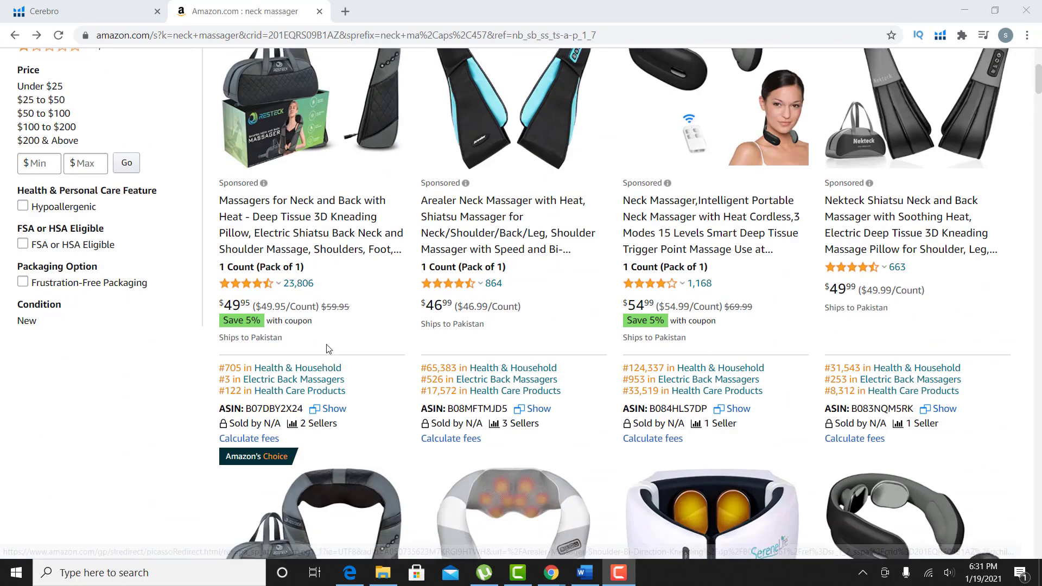
scroll(328, 349, "down", 5)
left_click(319, 422)
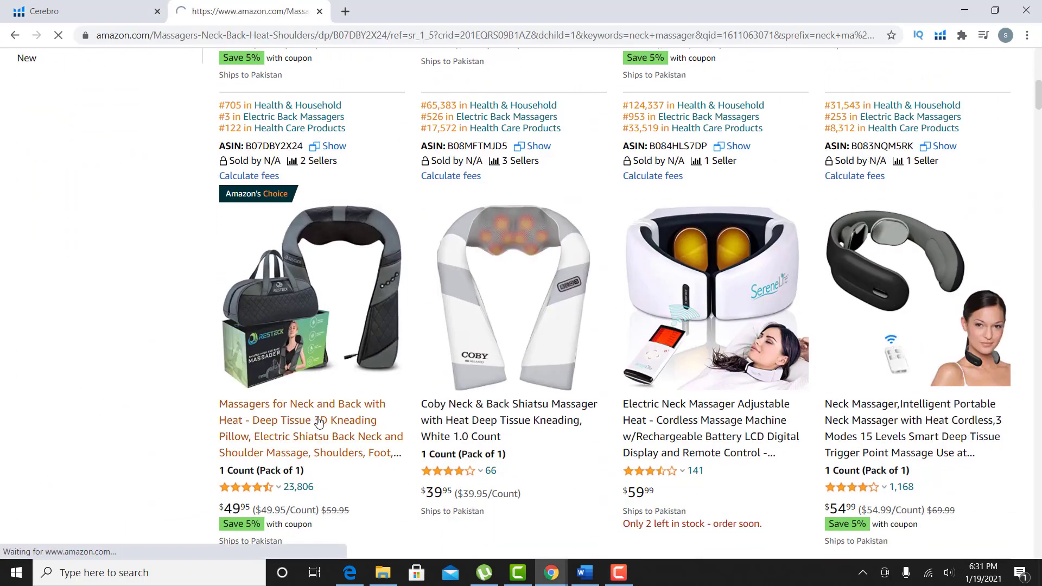
Copy the ASIN B07DBY2X24 from the RESTECK massager's product details
scroll(584, 356, "down", 4)
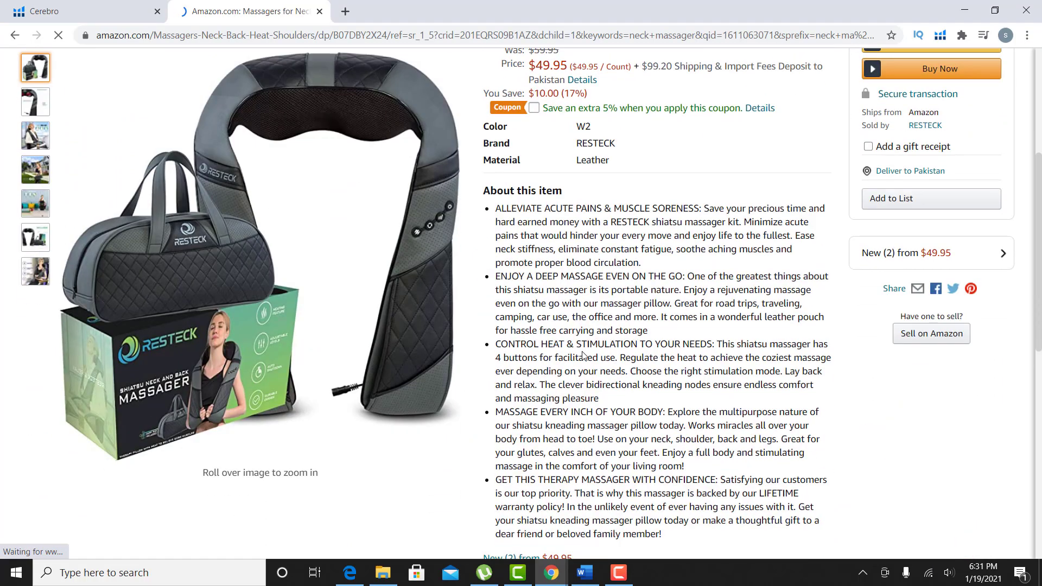
scroll(584, 355, "down", 15)
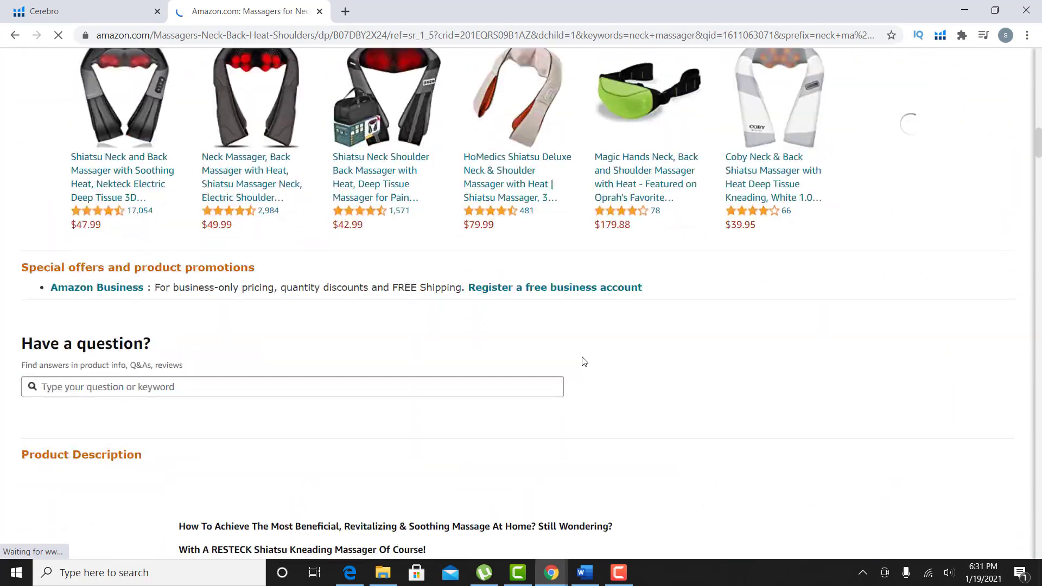
scroll(583, 361, "down", 18)
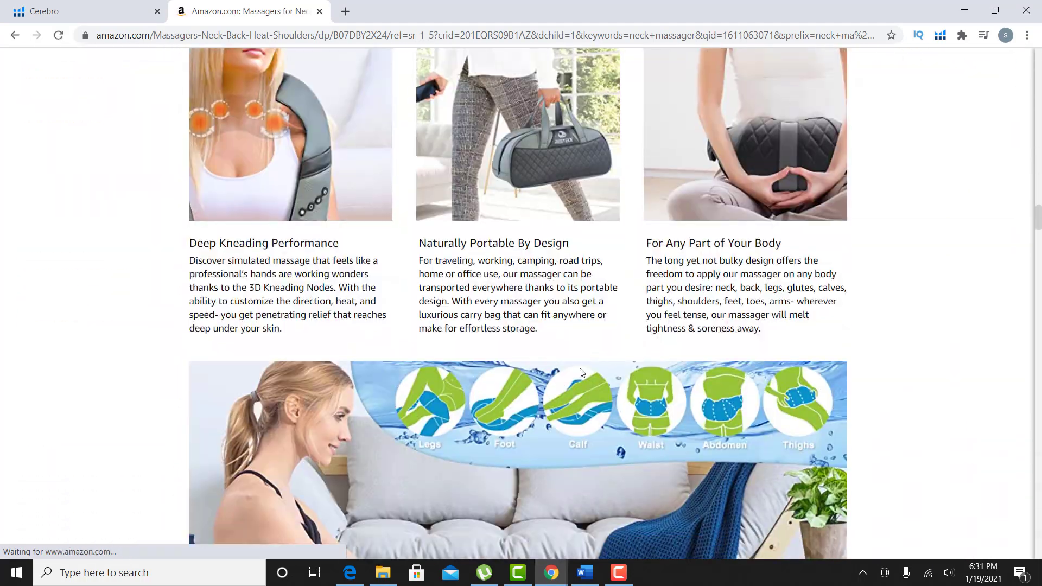
scroll(581, 373, "down", 20)
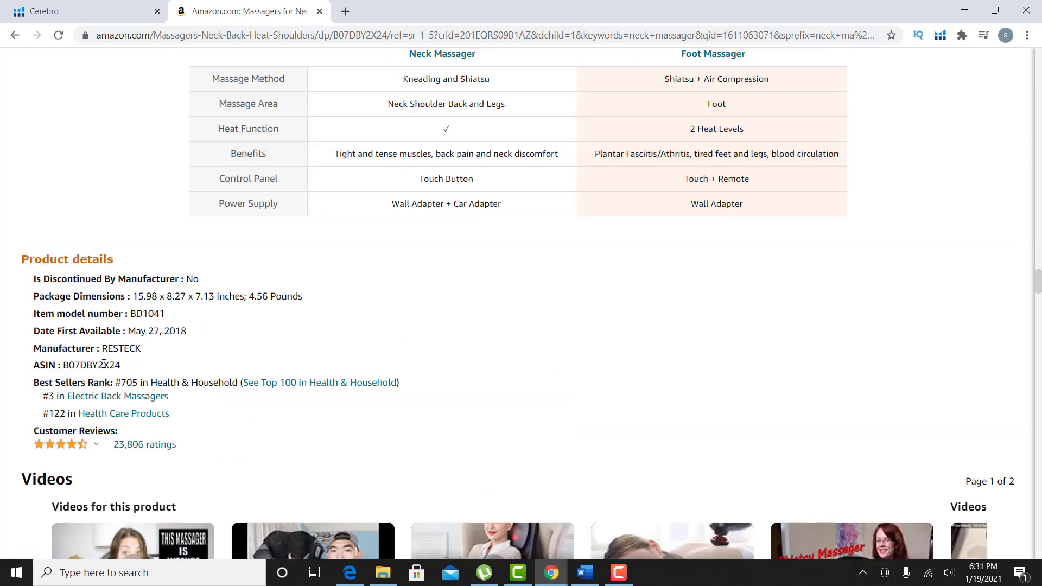
left_click_drag(121, 365, 61, 364)
right_click(67, 365)
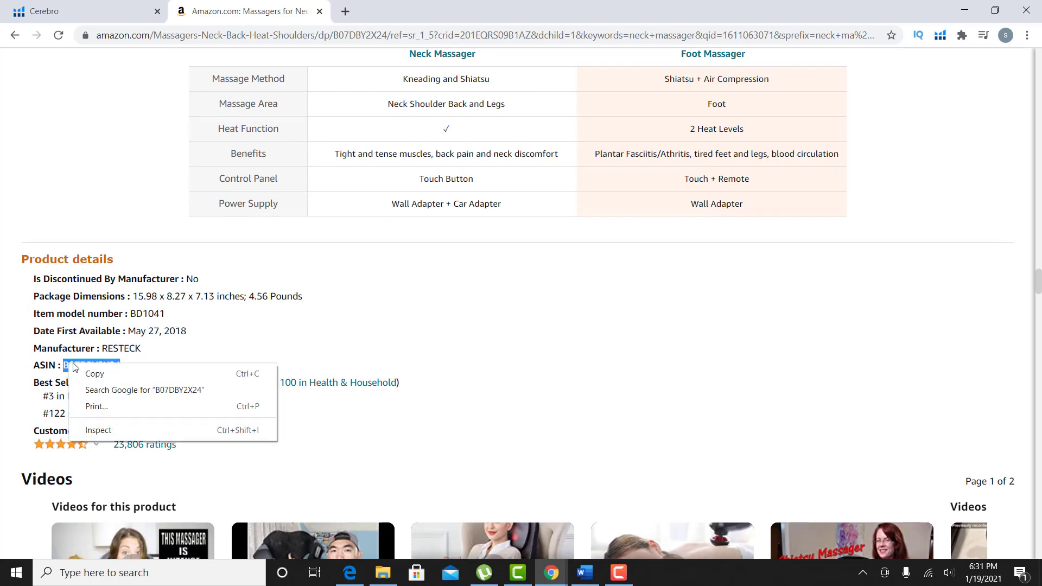
left_click(87, 367)
Switch to Cerebro and get the keywords for ASIN B07DBY2X24 with Exact ASIN match enabled
left_click(99, 6)
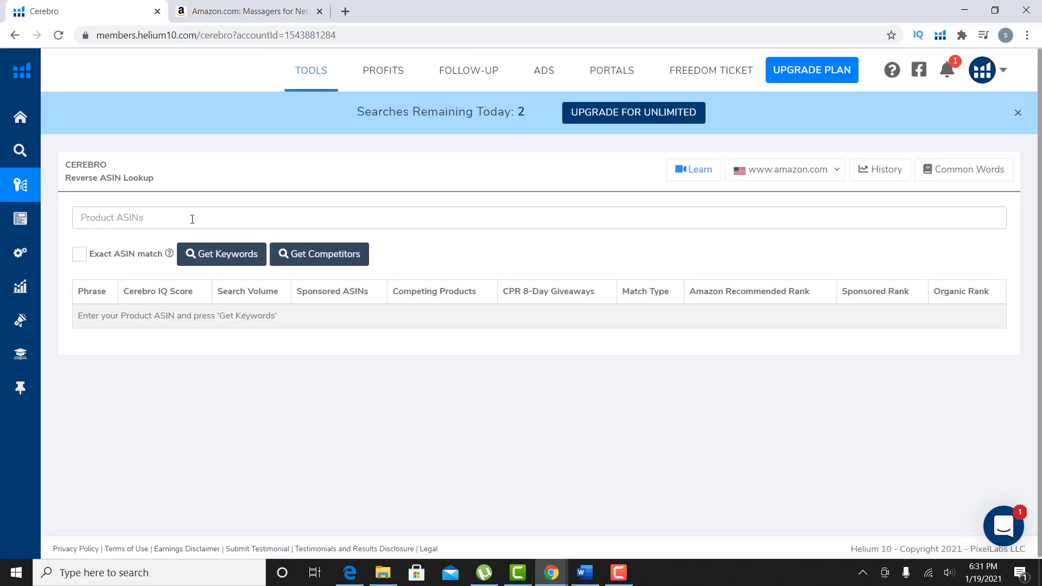
right_click(131, 219)
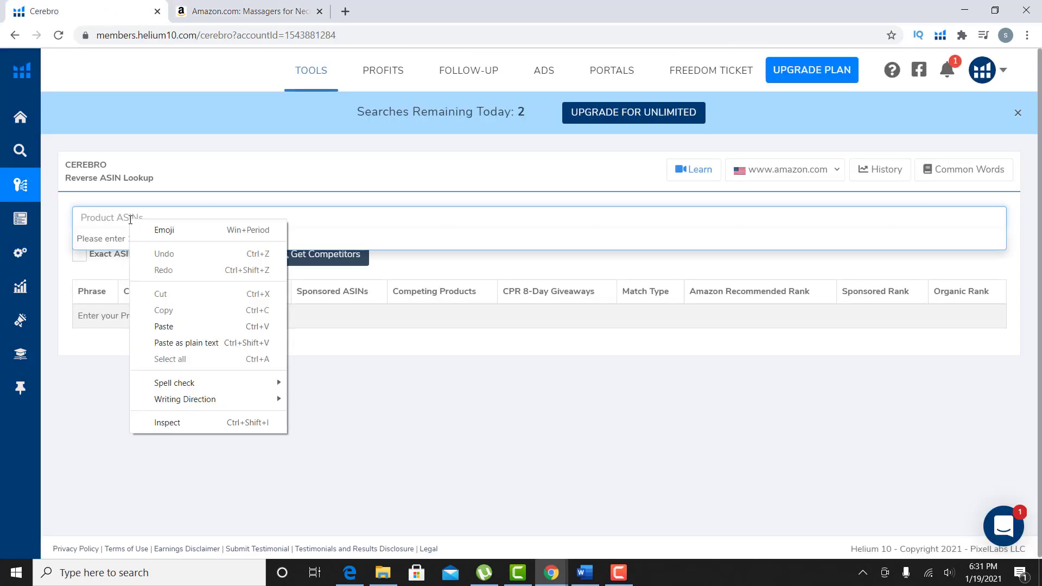
left_click(168, 327)
left_click(79, 254)
left_click(79, 254)
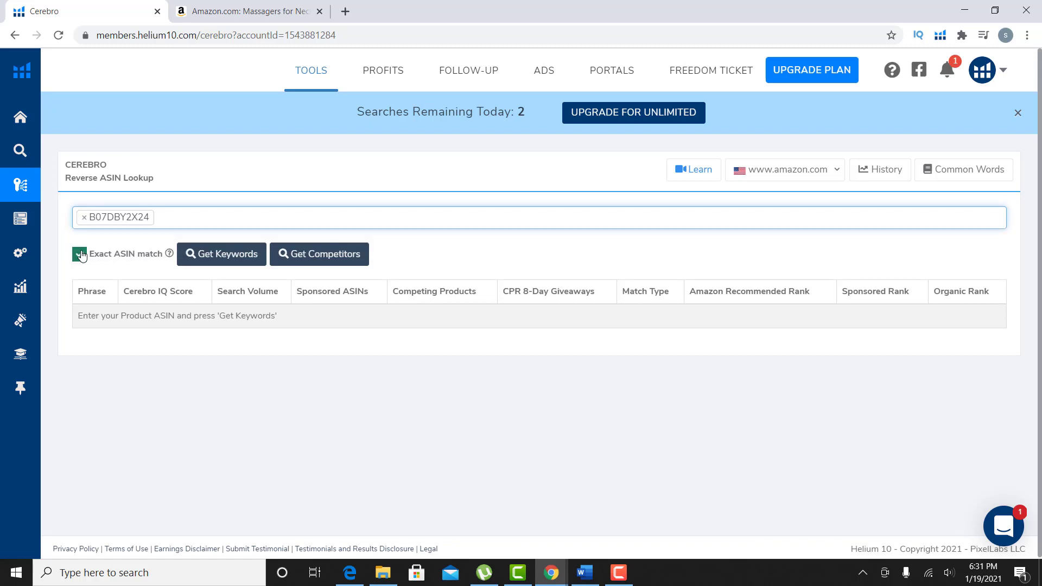
left_click(205, 257)
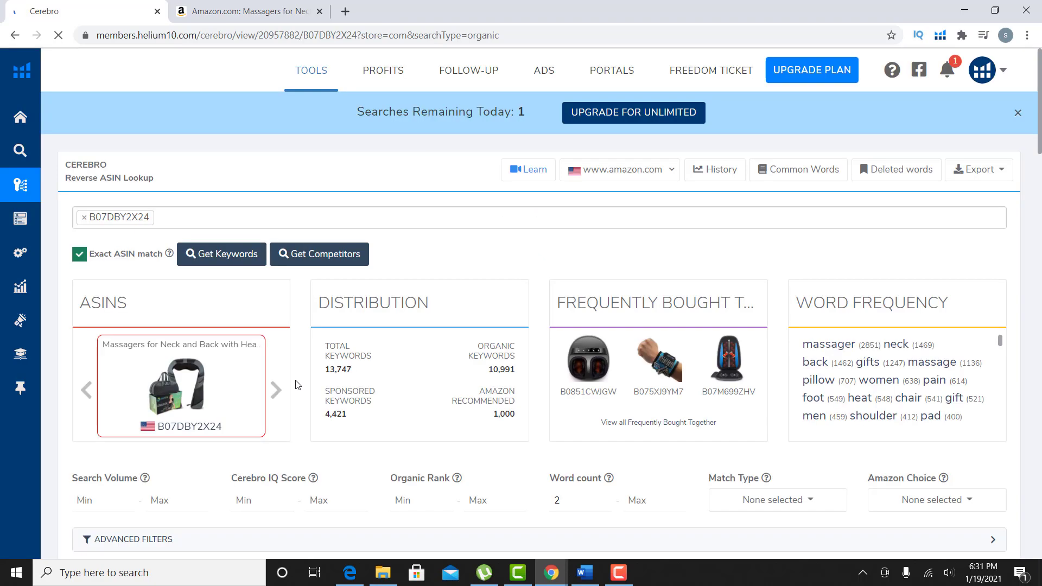
scroll(331, 400, "down", 8)
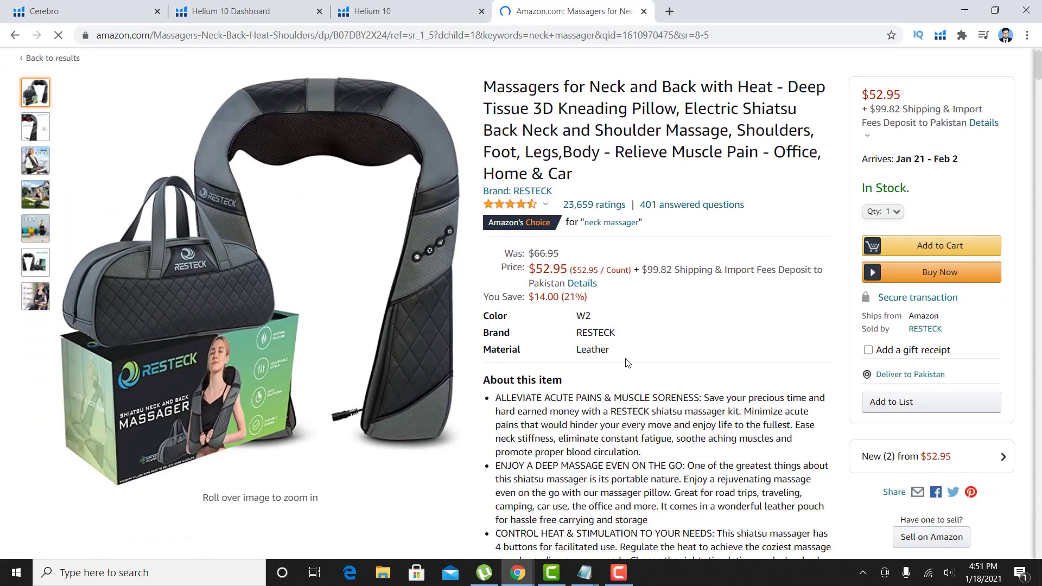
On the Amazon page of the RESTECK massager, copy its ASIN from the product details section
scroll(627, 367, "down", 15)
scroll(627, 368, "down", 20)
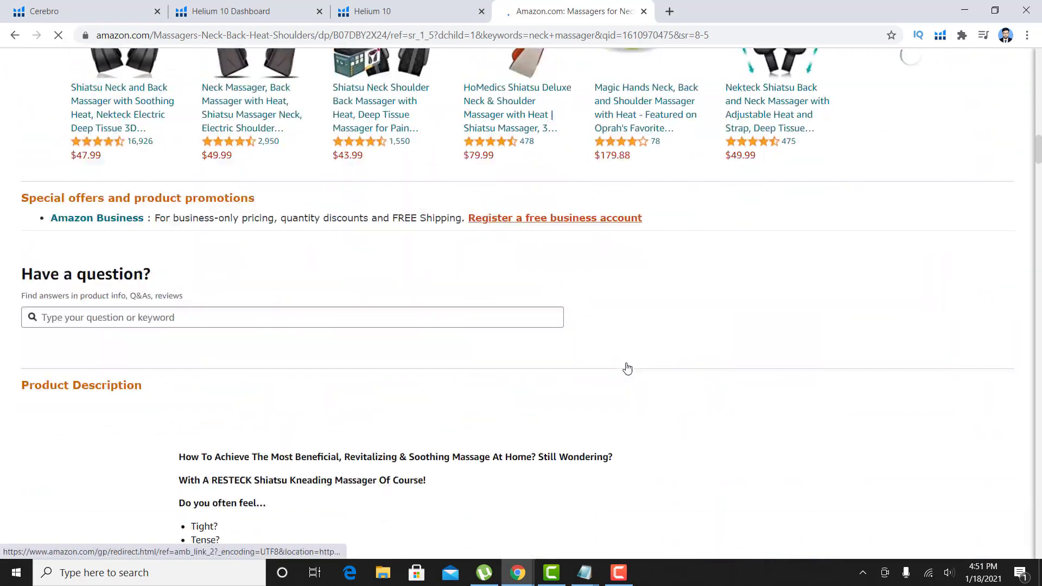
scroll(627, 370, "down", 20)
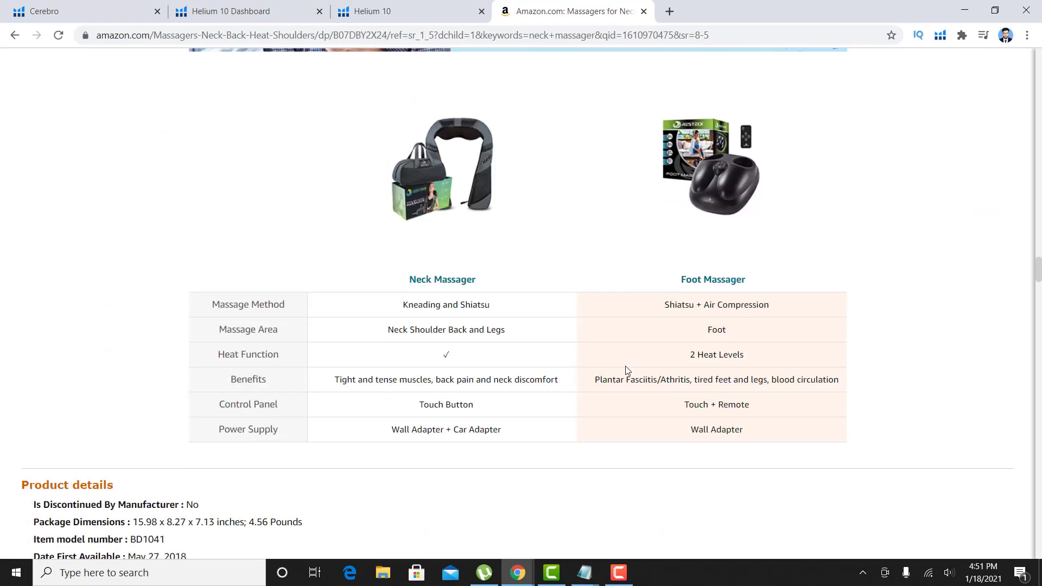
scroll(627, 370, "down", 4)
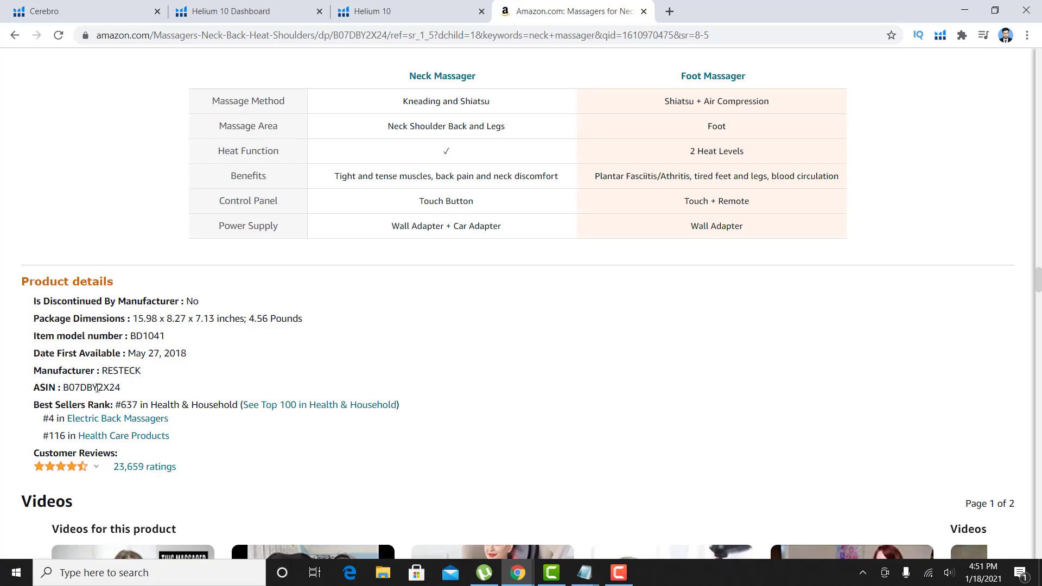
left_click_drag(128, 388, 65, 387)
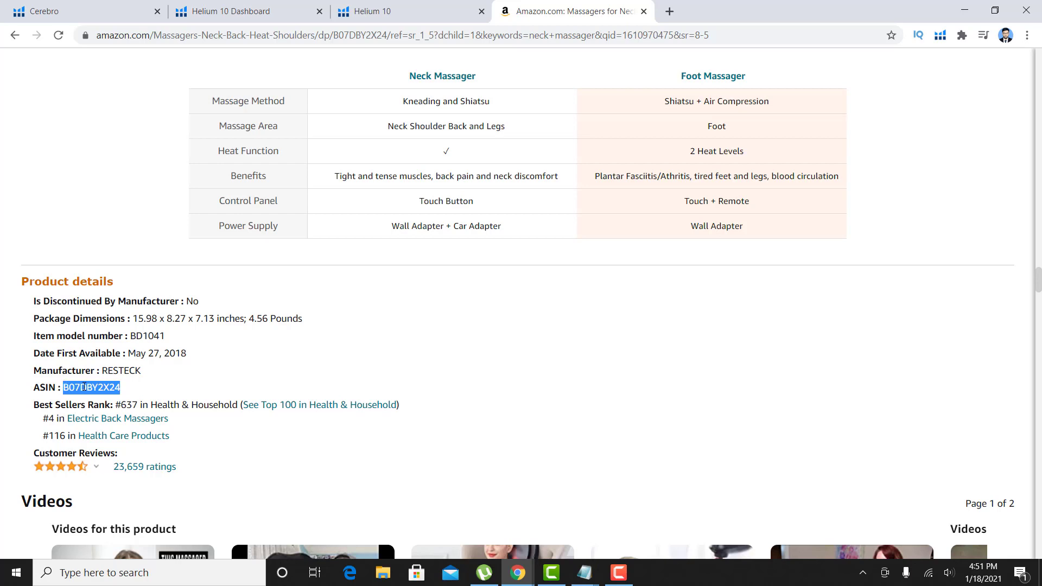
right_click(84, 388)
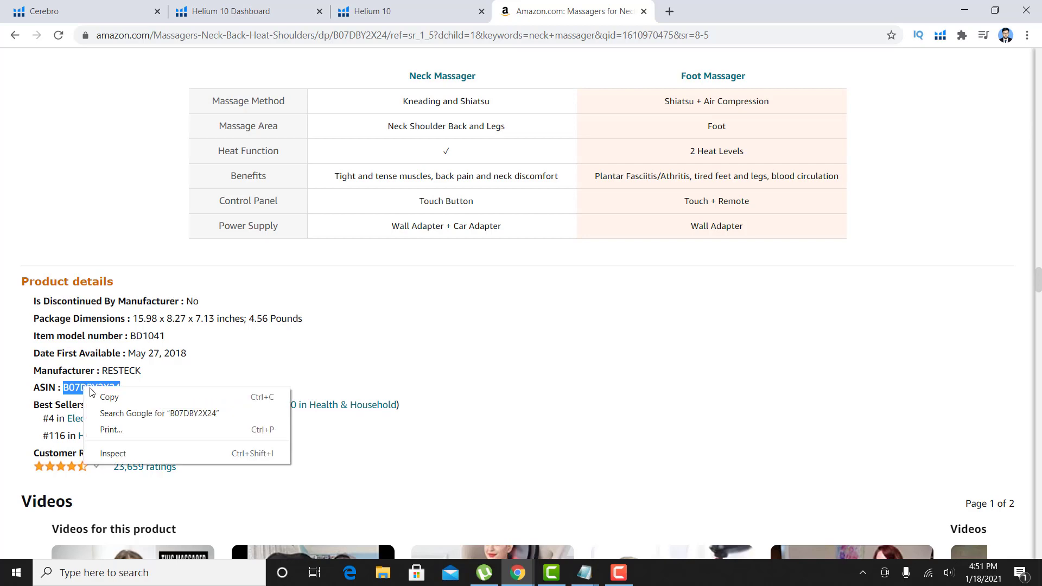
left_click(139, 399)
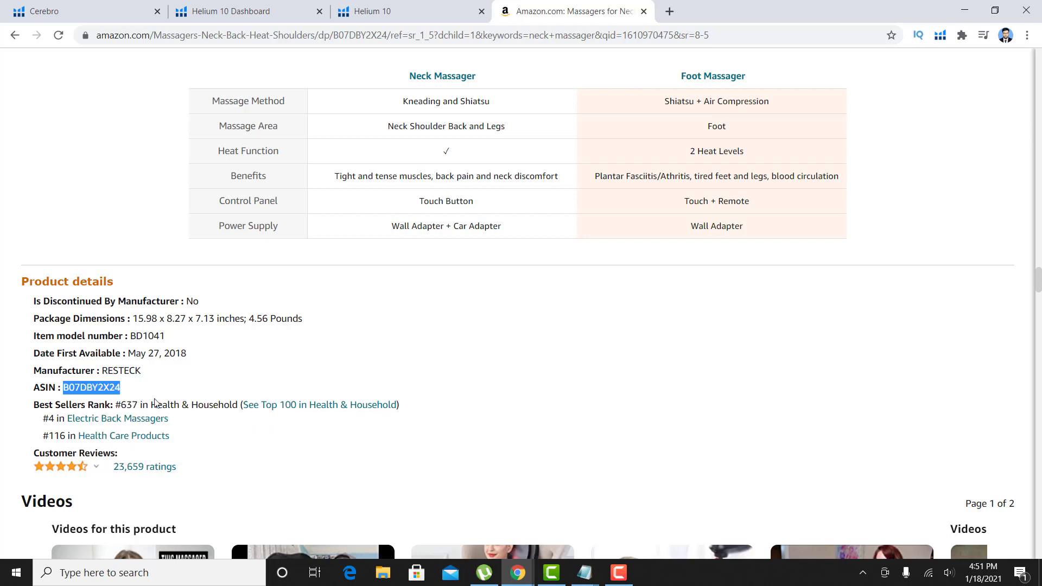
In Cerebro, enter the copied ASIN B07DBY2X24, enable Exact ASIN match, and get its keywords
left_click(98, 13)
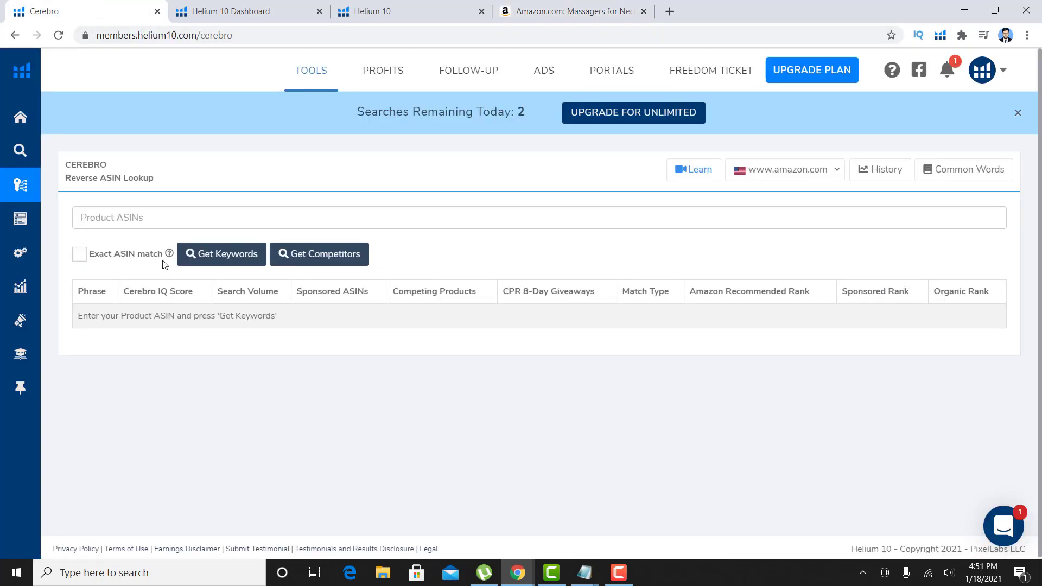
right_click(113, 217)
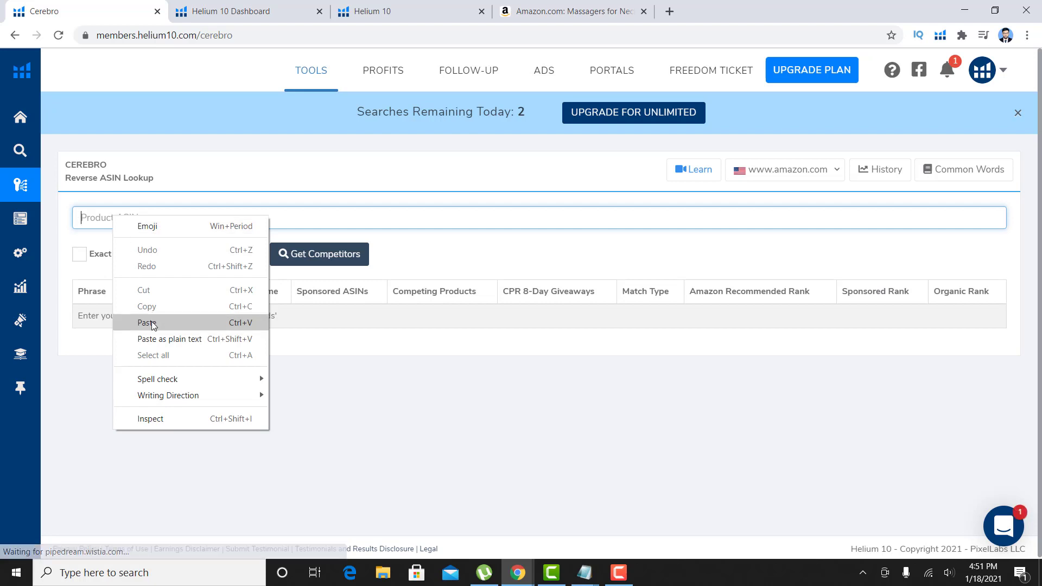
left_click(151, 322)
left_click(126, 239)
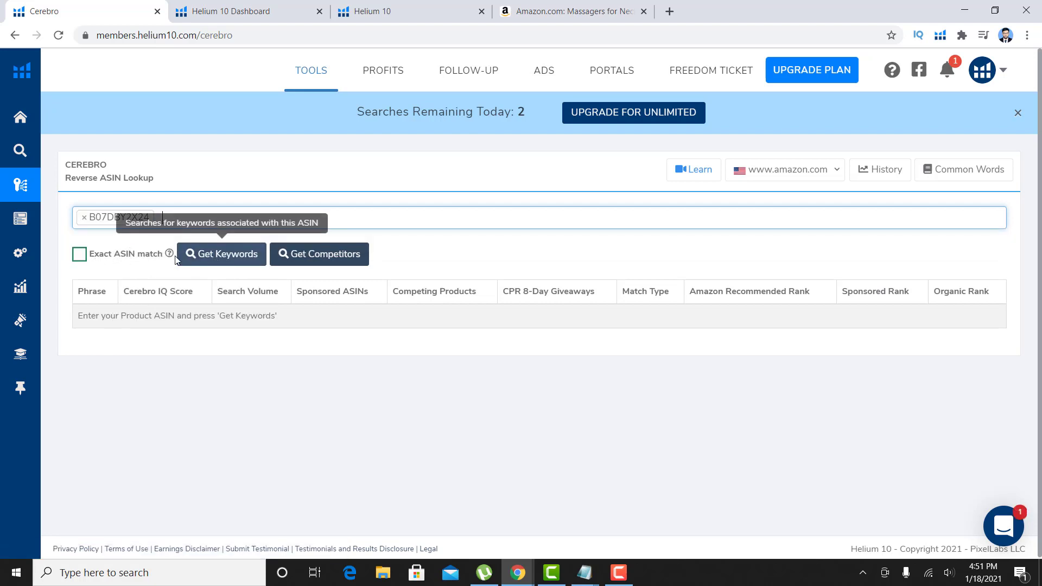
left_click(77, 257)
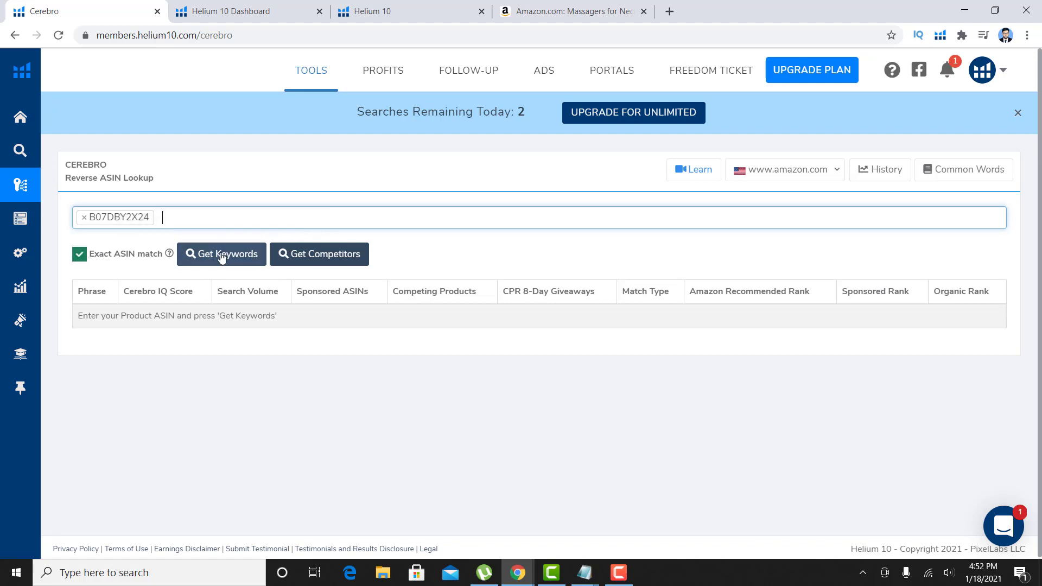
left_click(223, 254)
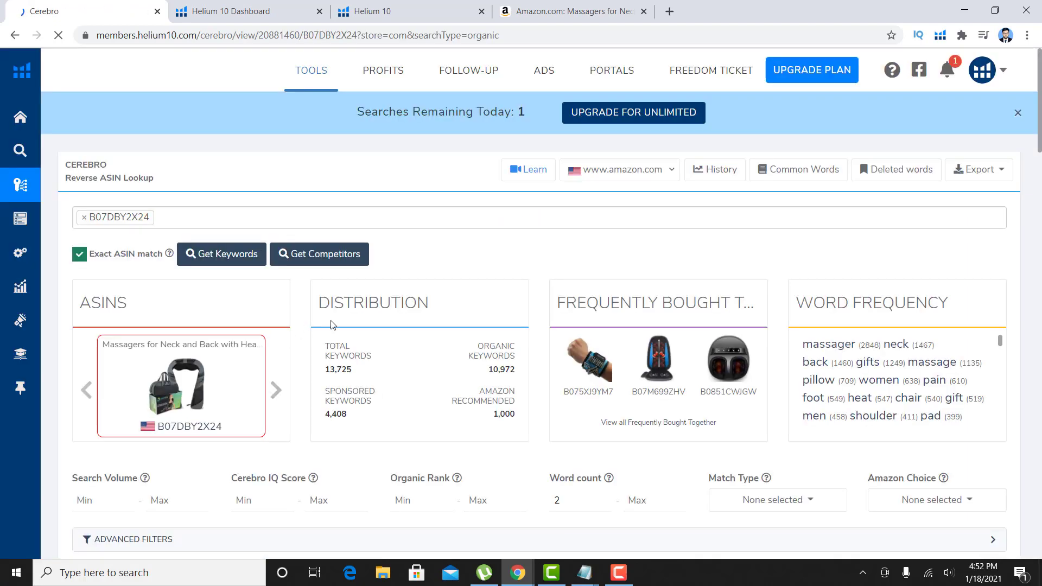
Try to sort the Cerebro keyword results by Search Volume, and dismiss the upgrade dialog
scroll(462, 375, "down", 3)
scroll(462, 376, "down", 3)
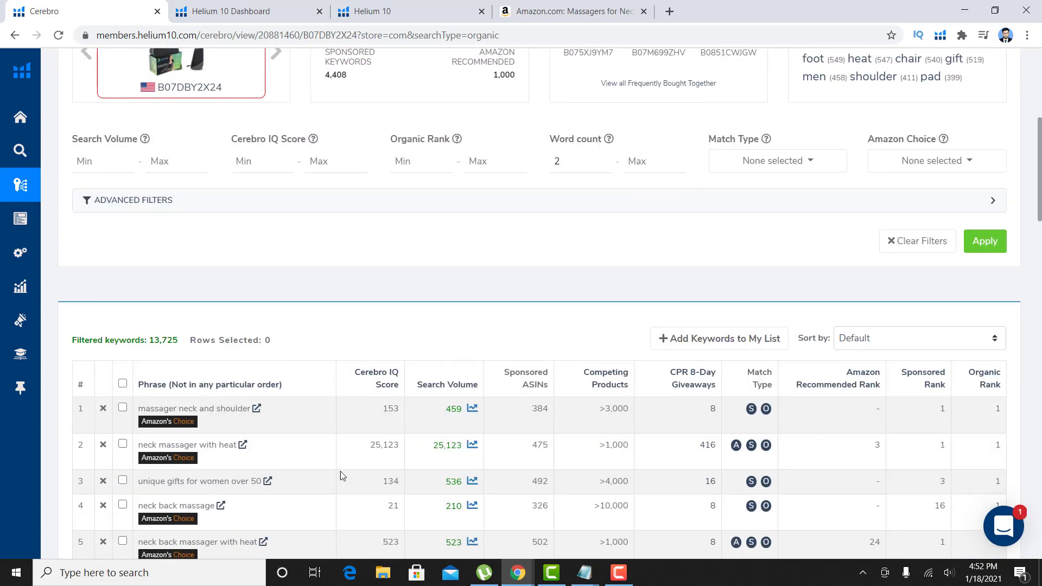
scroll(445, 434, "down", 1)
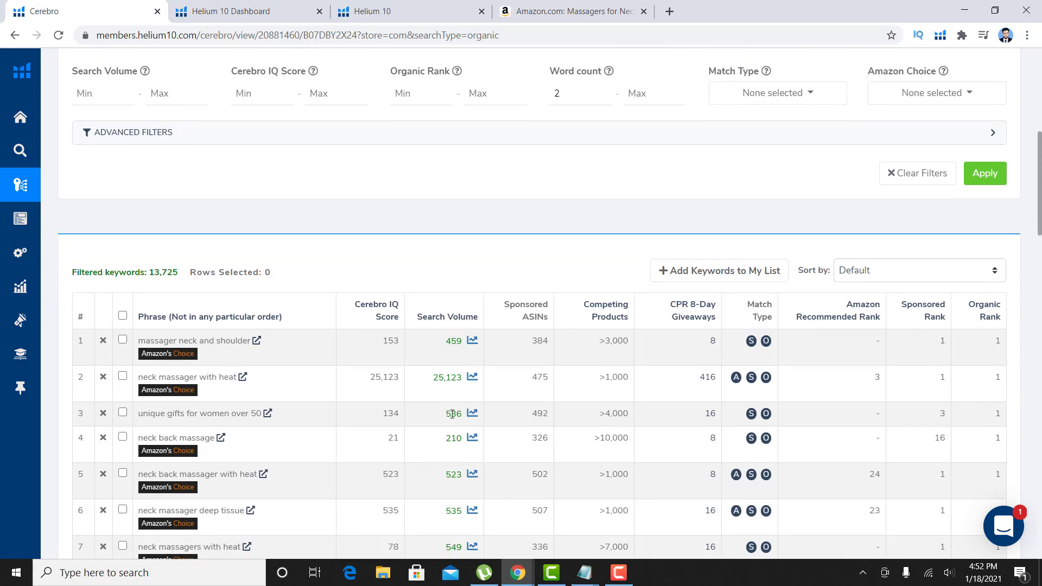
left_click(449, 322)
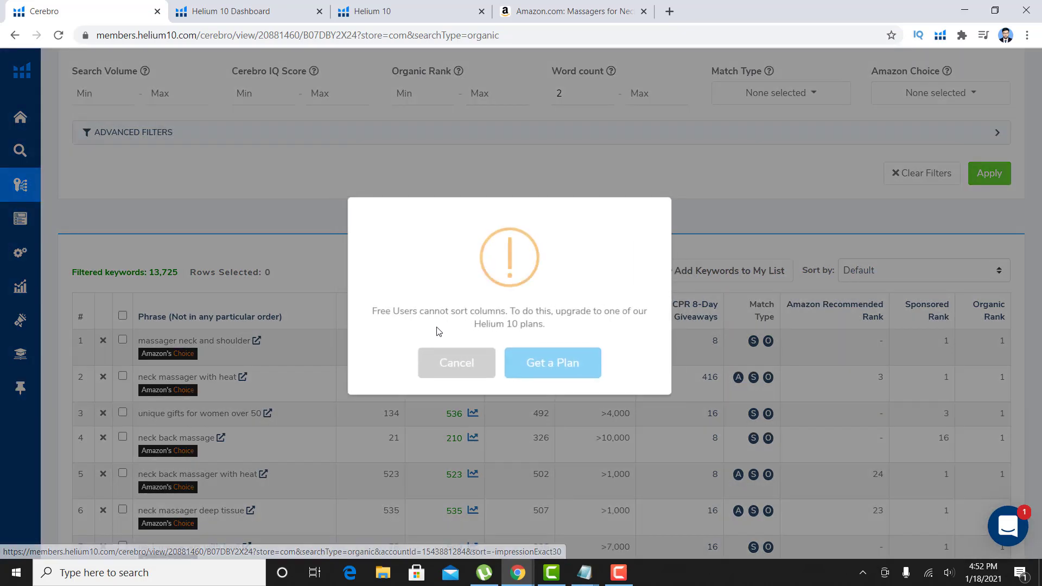
left_click(457, 365)
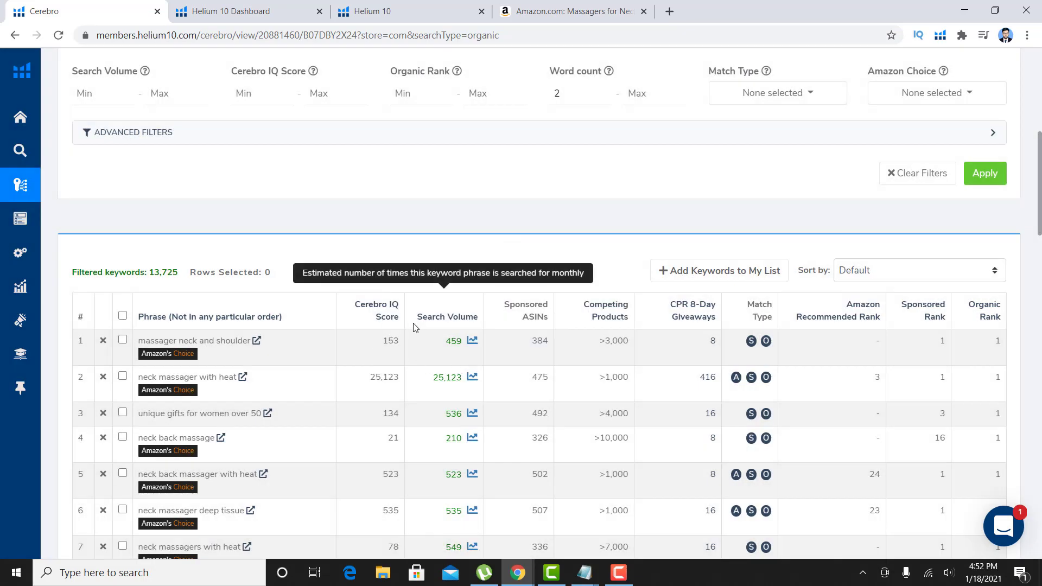
Try to sort the keyword results by Organic Rank, and dismiss the upgrade dialog
scroll(418, 381, "down", 7)
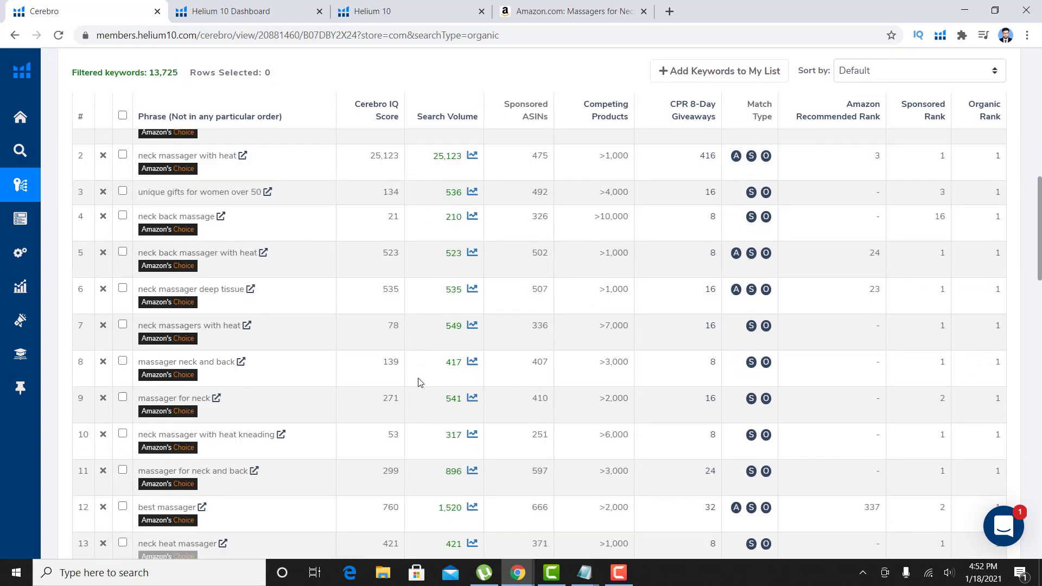
scroll(418, 382, "down", 2)
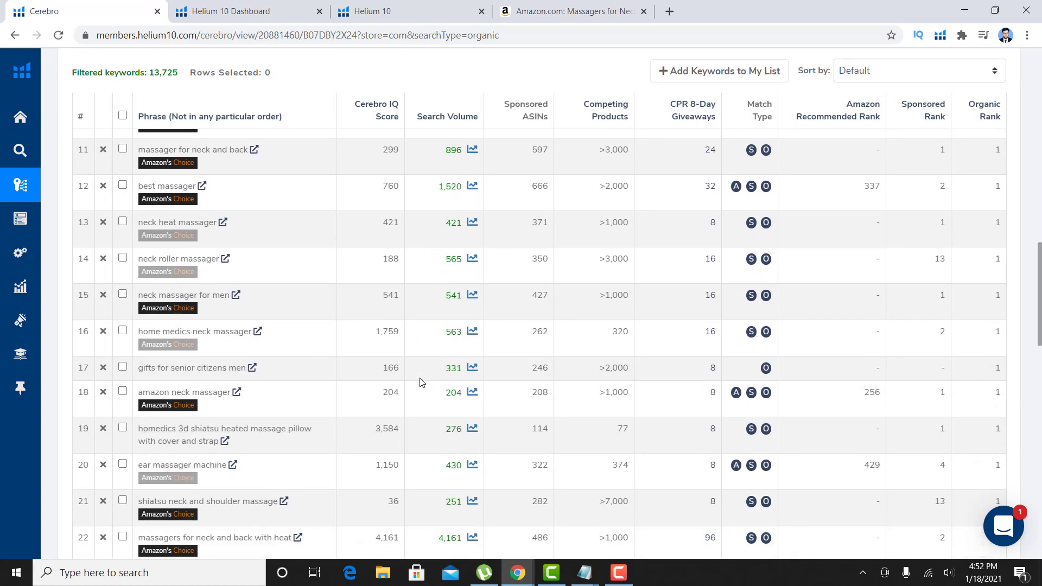
scroll(422, 382, "up", 4)
scroll(422, 383, "up", 5)
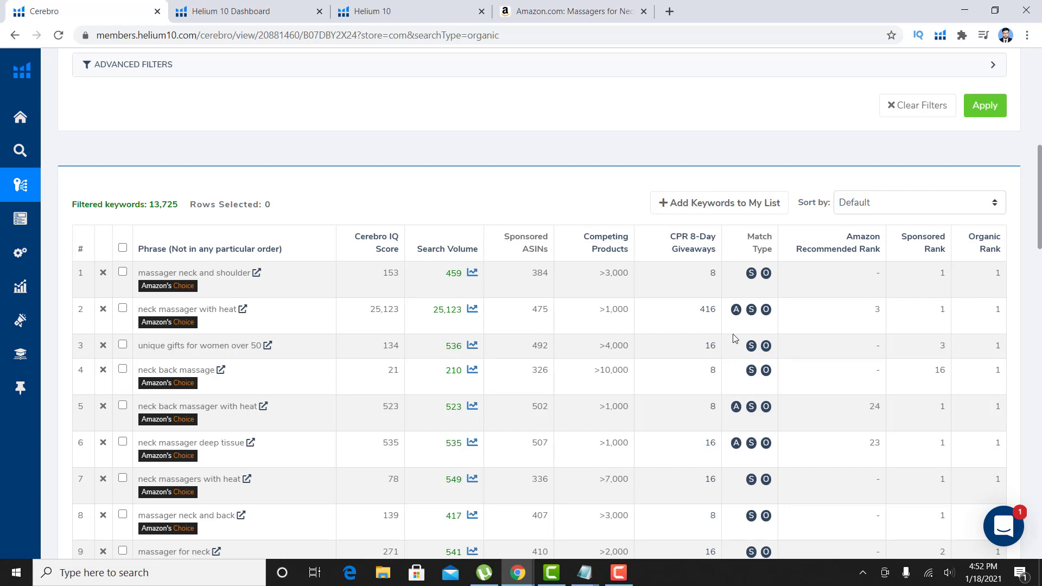
left_click(989, 243)
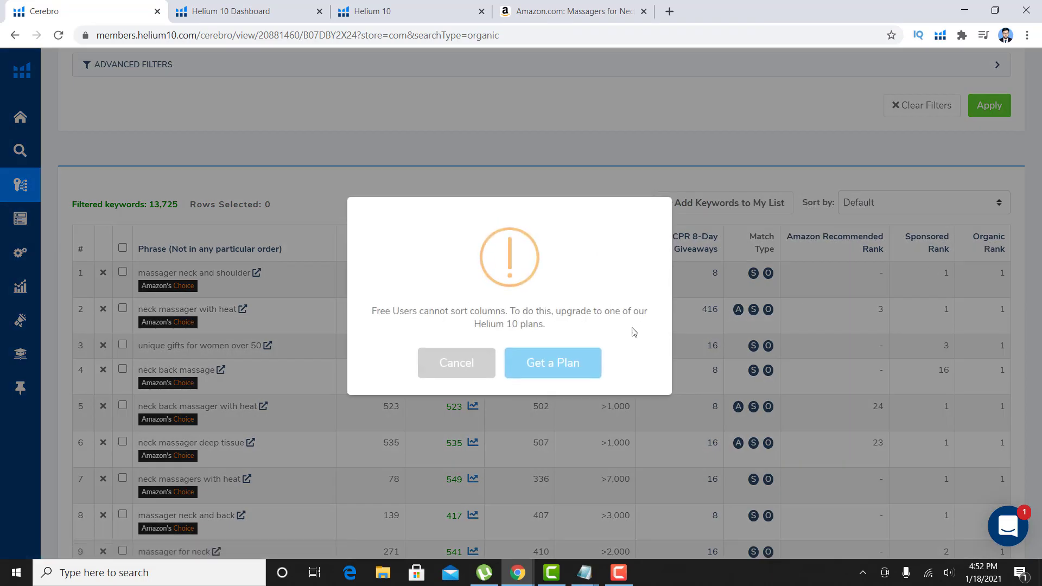
left_click(456, 362)
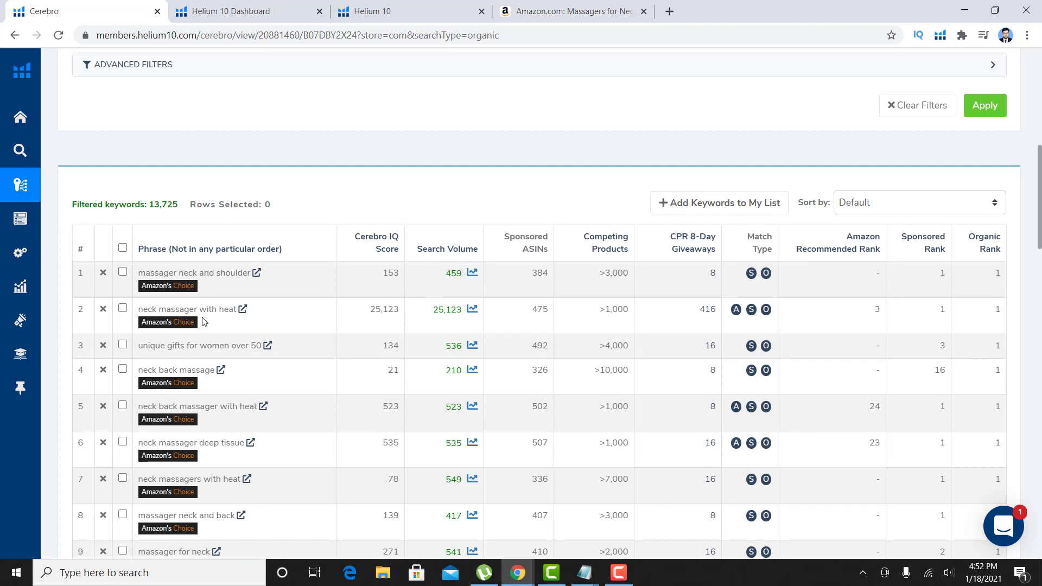
Look through the first page of keyword results and copy the phrase "neck massager with heat"
scroll(327, 384, "down", 6)
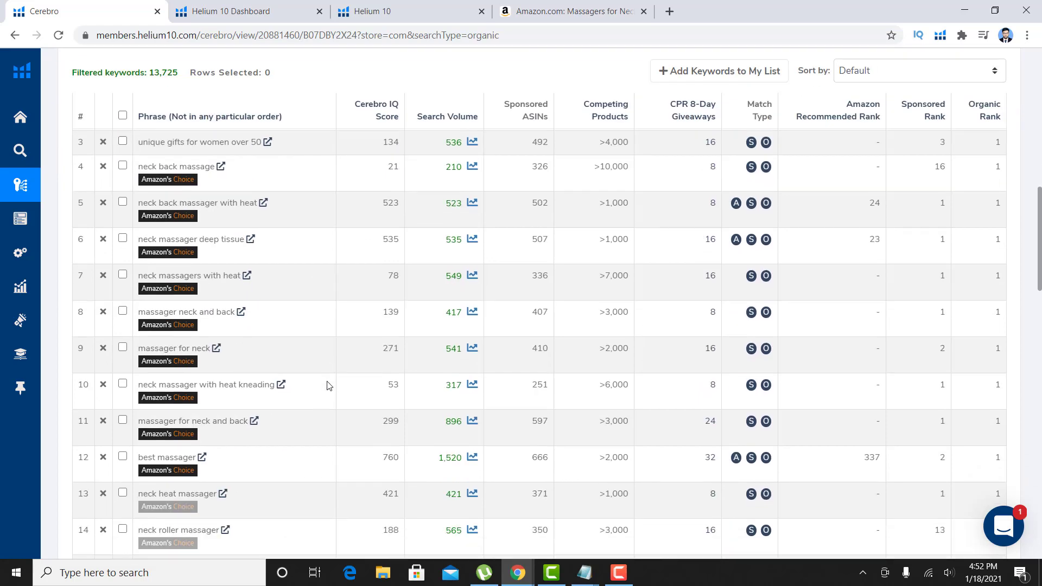
scroll(328, 388, "down", 15)
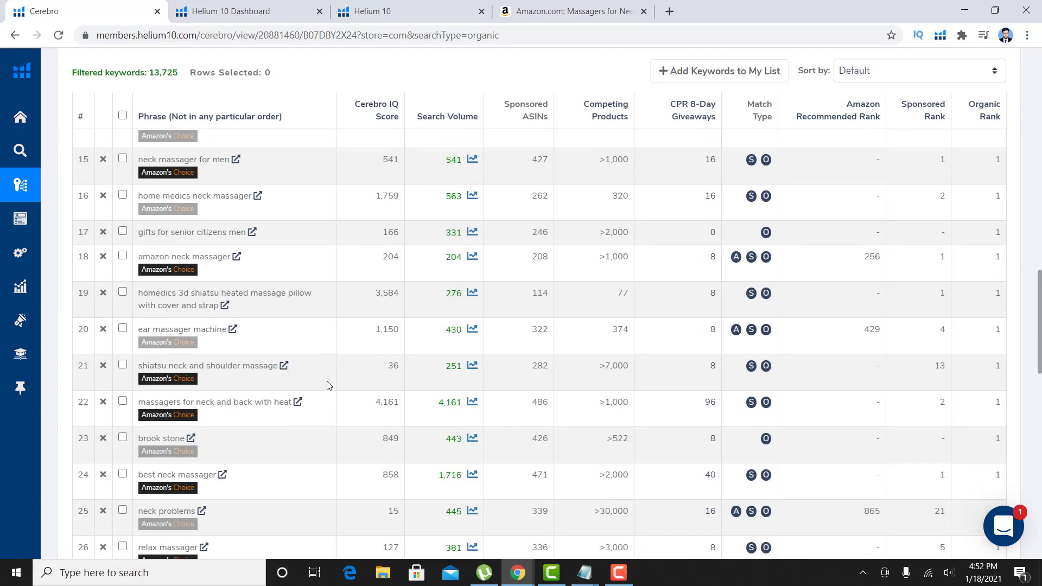
scroll(331, 391, "down", 4)
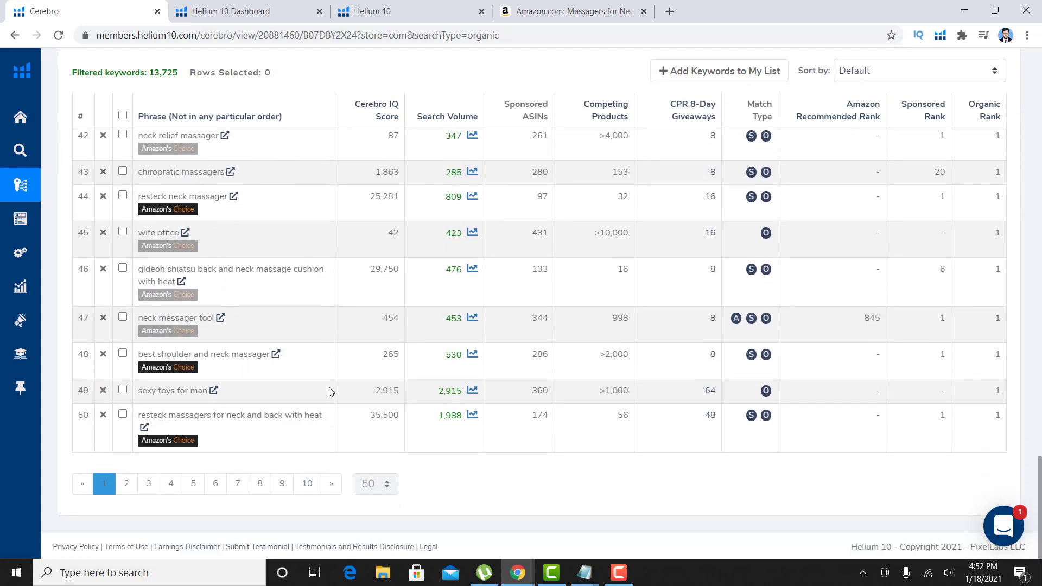
scroll(332, 392, "up", 20)
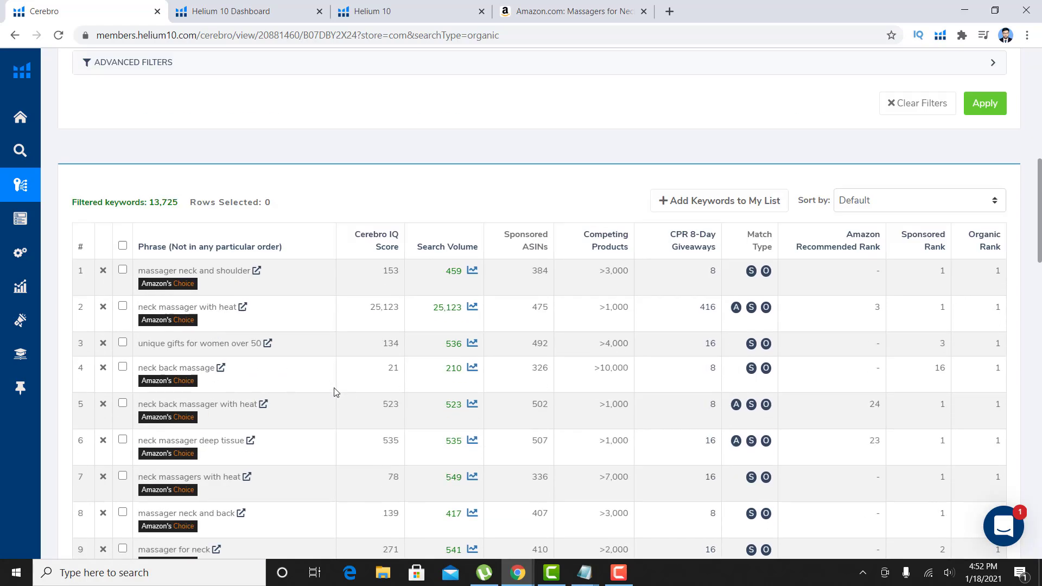
scroll(279, 445, "down", 1)
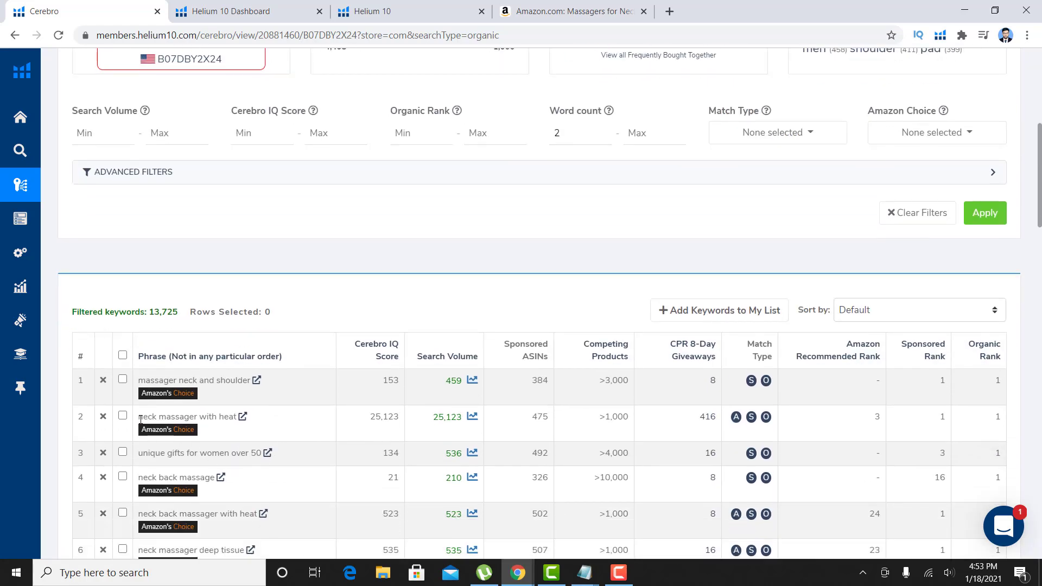
left_click_drag(139, 417, 236, 419)
key("ctrl+c")
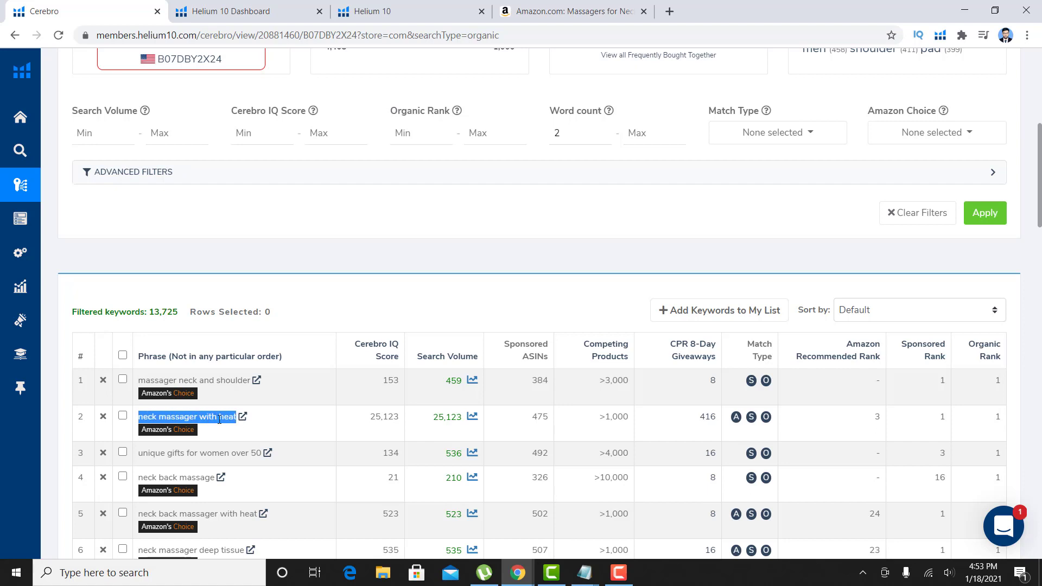
right_click(220, 419)
left_click(241, 431)
Switch to the Amazon product page and load the amazon.com home page in its place
left_click(630, 5)
left_click(547, 32)
type("a")
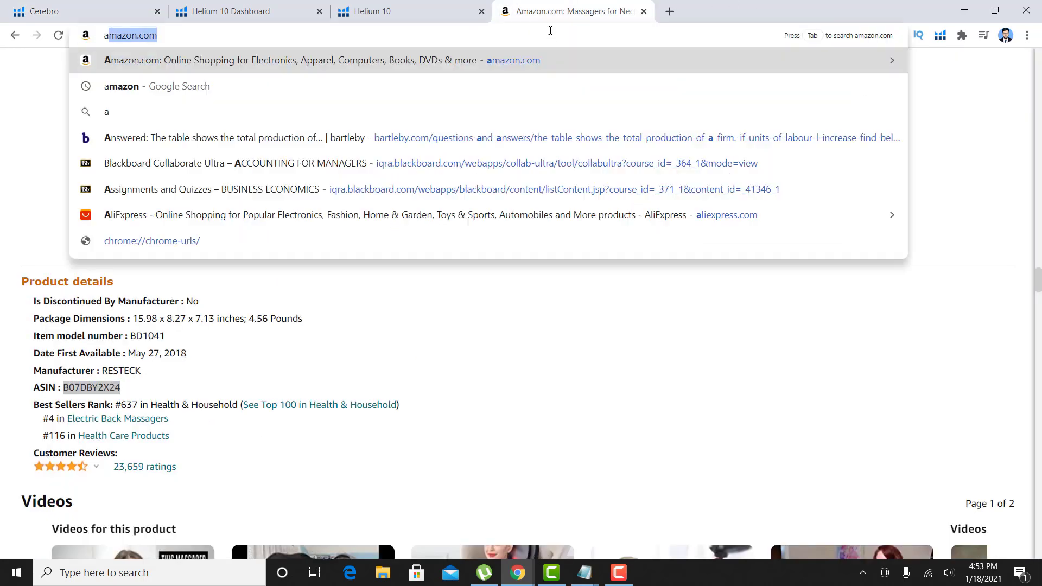
type("m")
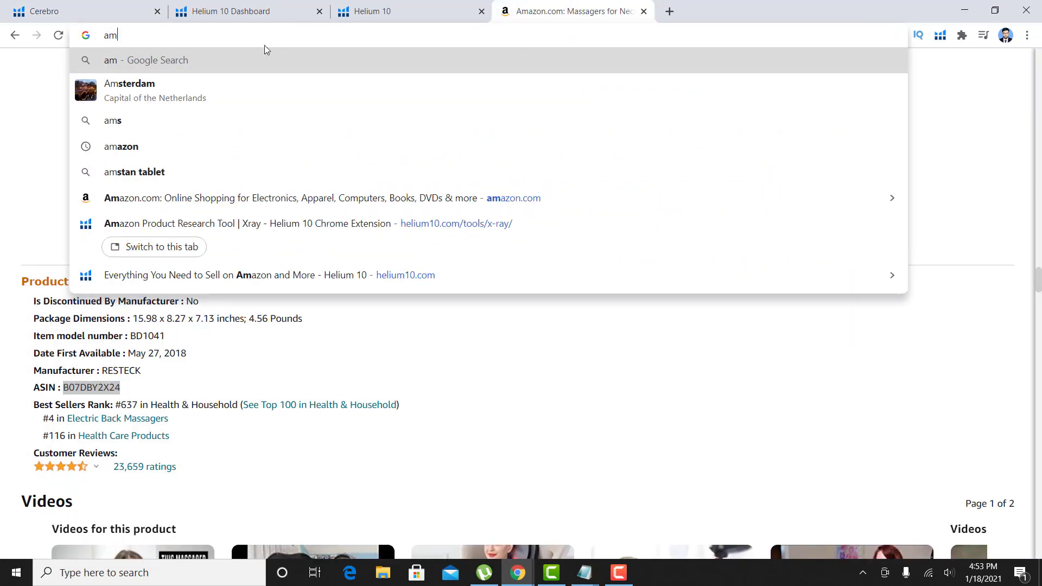
left_click(207, 138)
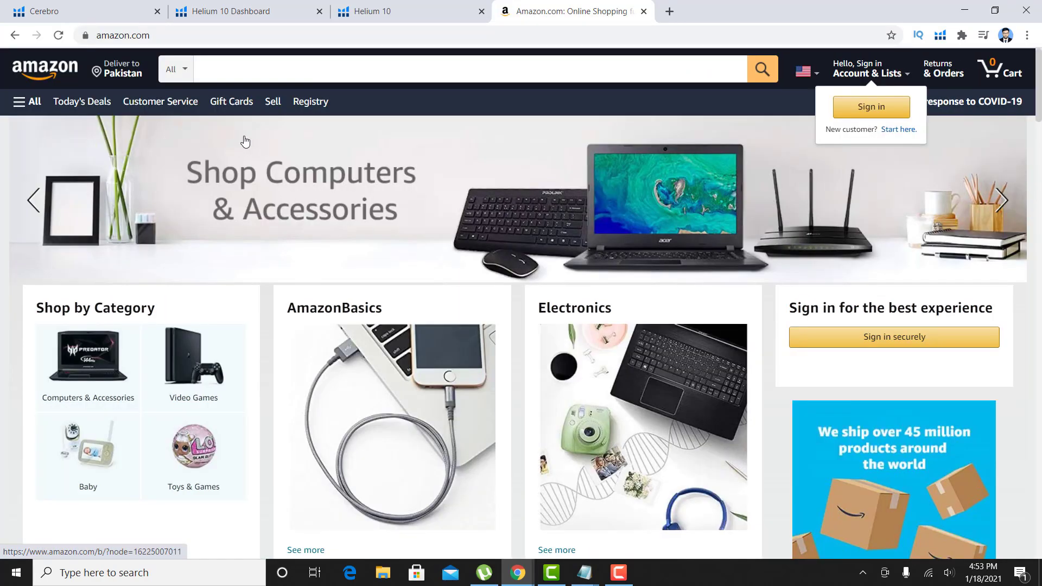
Search Amazon for the copied phrase "neck massager with heat"
left_click(278, 60)
right_click(273, 71)
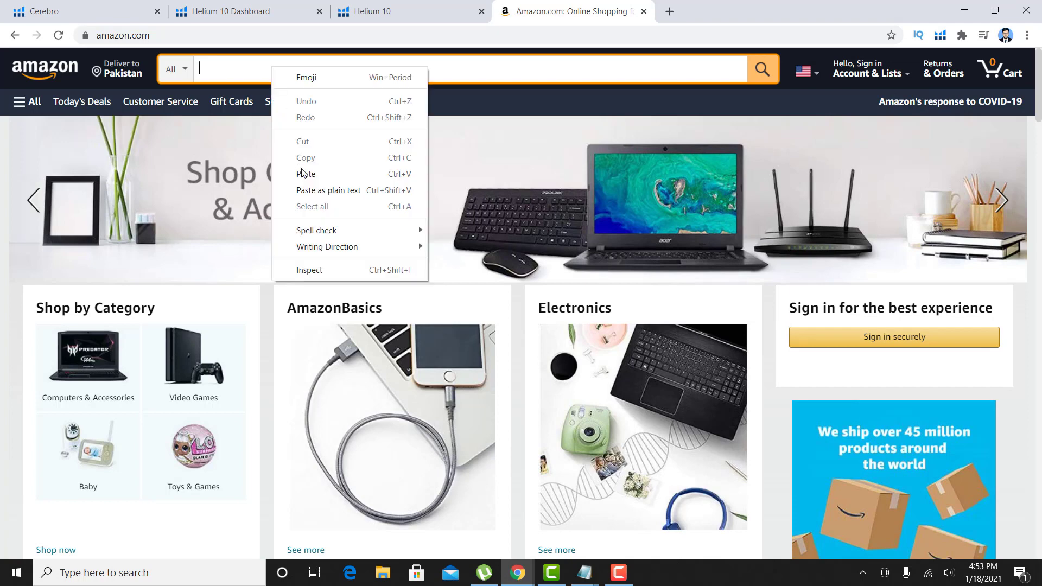
left_click(317, 175)
left_click(761, 69)
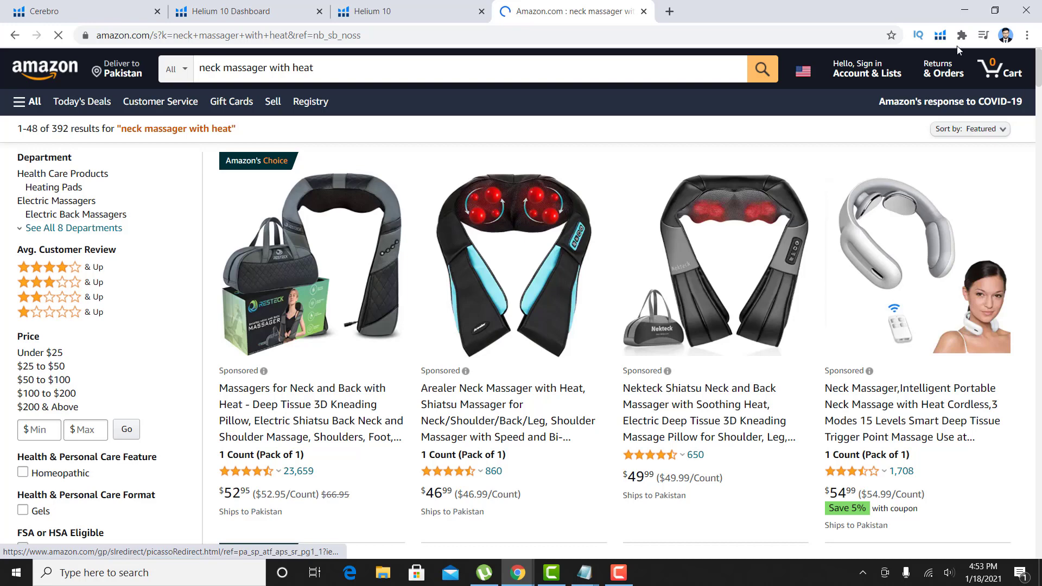
Run Helium 10's Xray on the search results and examine its sales, review and size columns
left_click(940, 35)
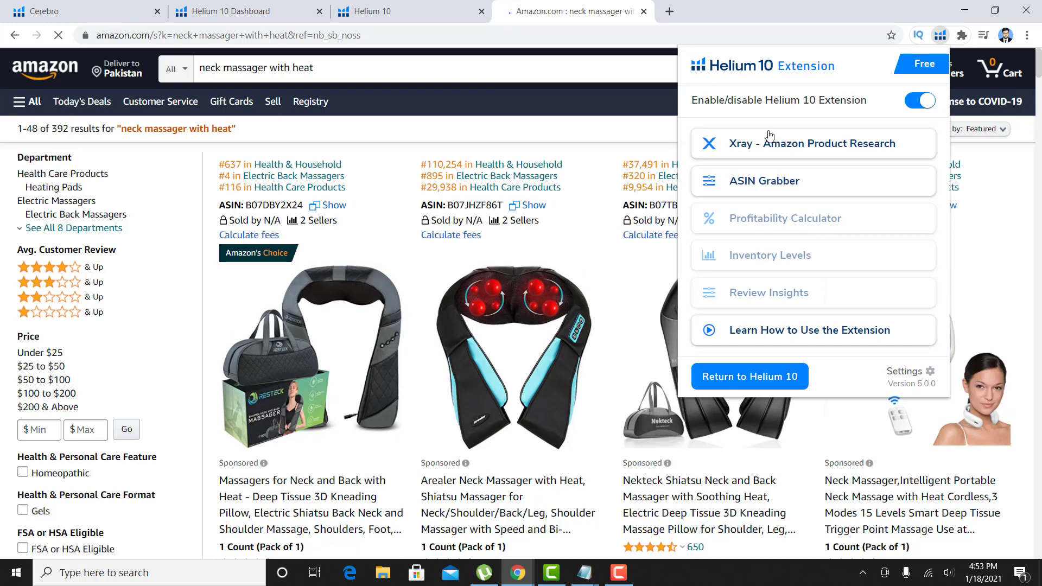
left_click(756, 144)
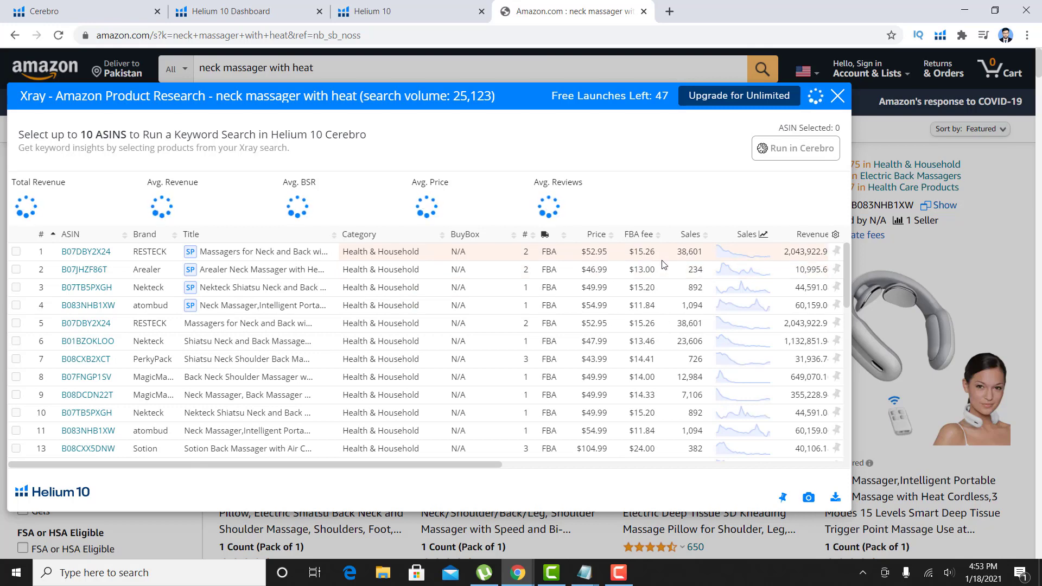
left_click_drag(486, 464, 722, 462)
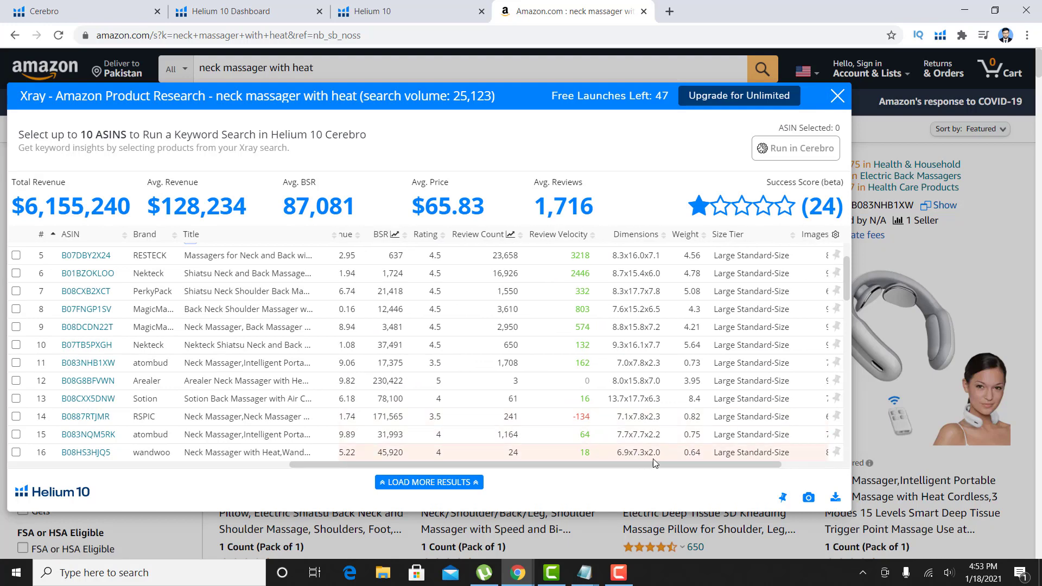
left_click_drag(653, 458, 135, 304)
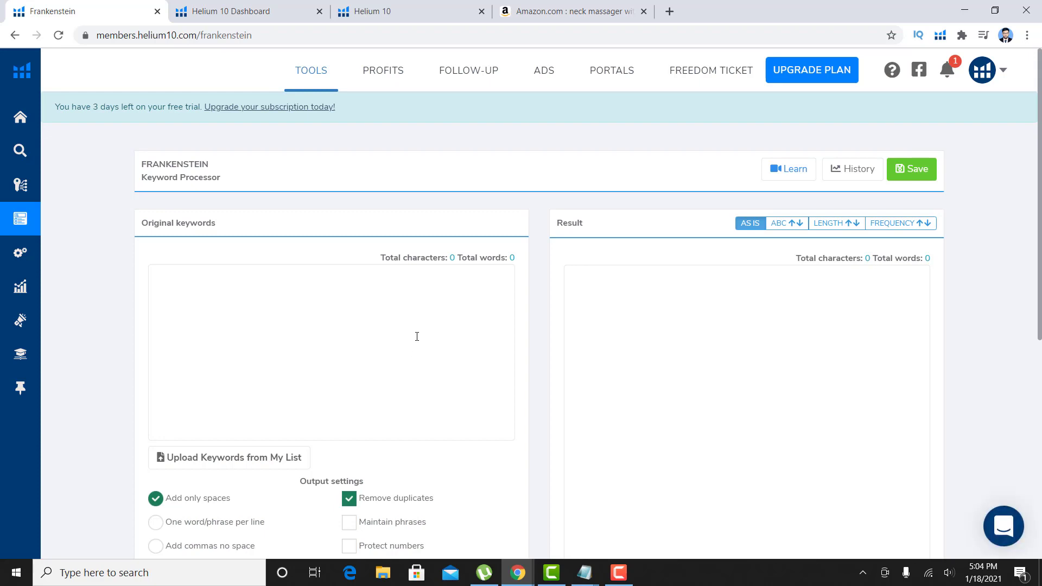
Examine the original keywords field and output settings of the Frankenstein keyword processor
scroll(416, 336, "down", 1)
scroll(415, 336, "down", 1)
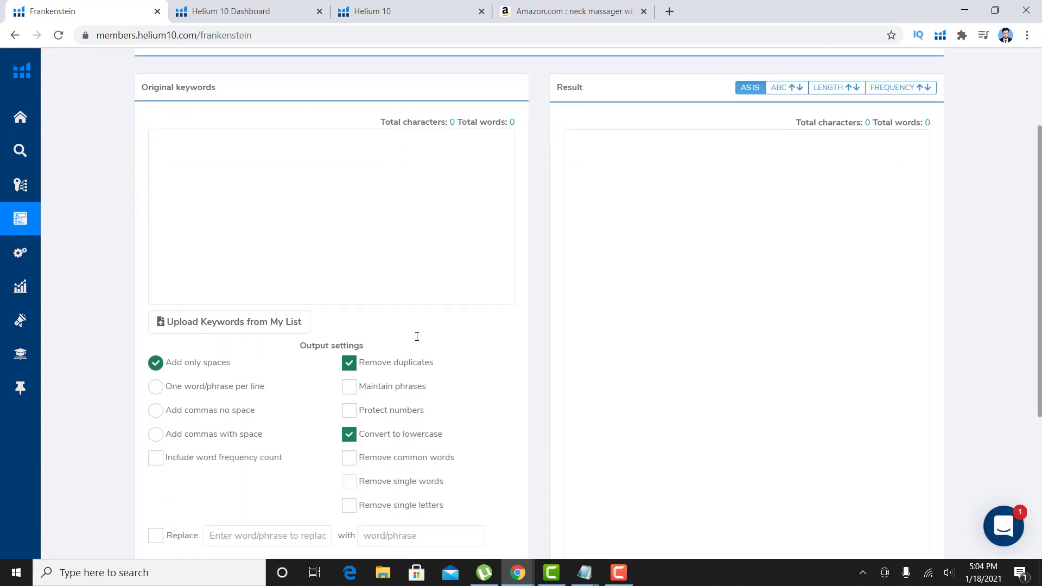
scroll(416, 338, "up", 1)
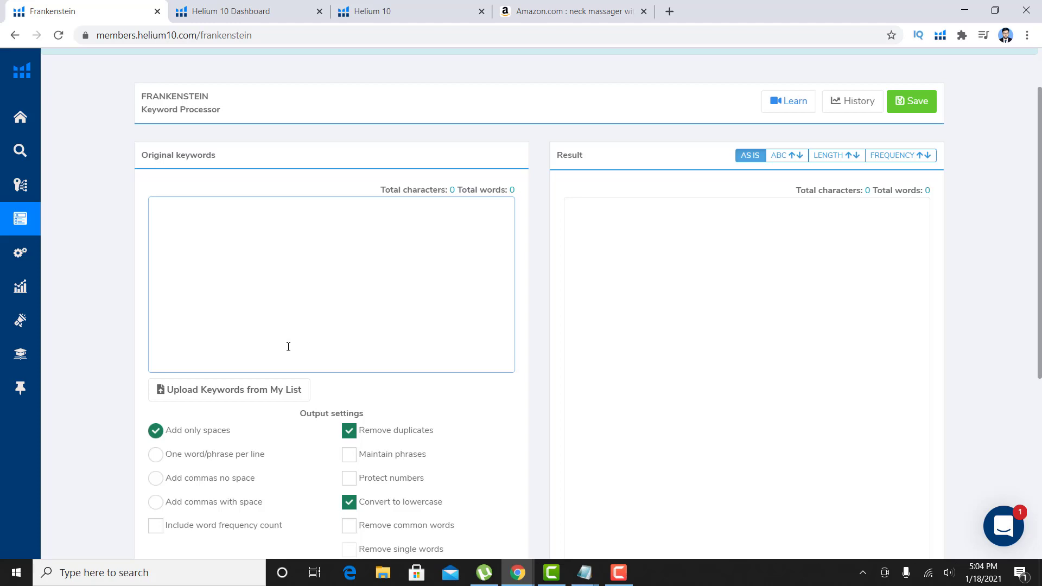
Return from Frankenstein to the Helium 10 dashboard and open Keyword Tracker
key("alt+Left")
left_click(142, 430)
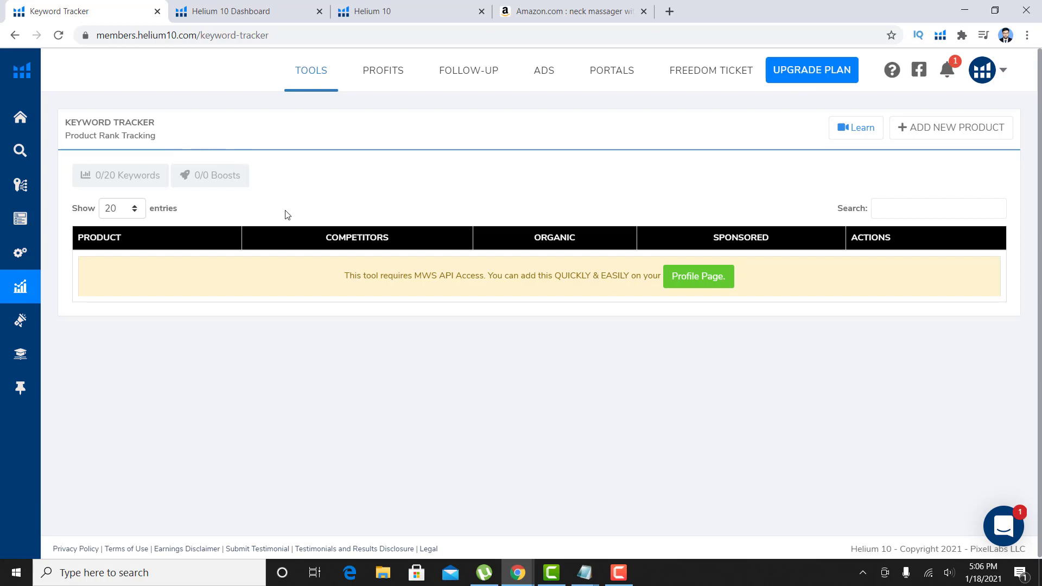
Go back to the Helium 10 dashboard and open the Refund Genie tool
left_click(30, 79)
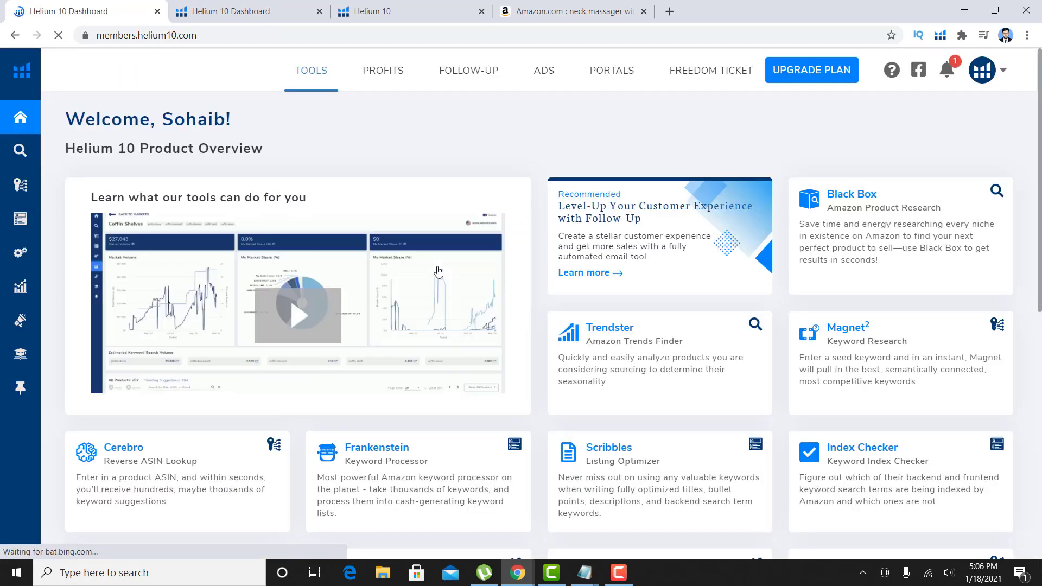
scroll(439, 270, "down", 5)
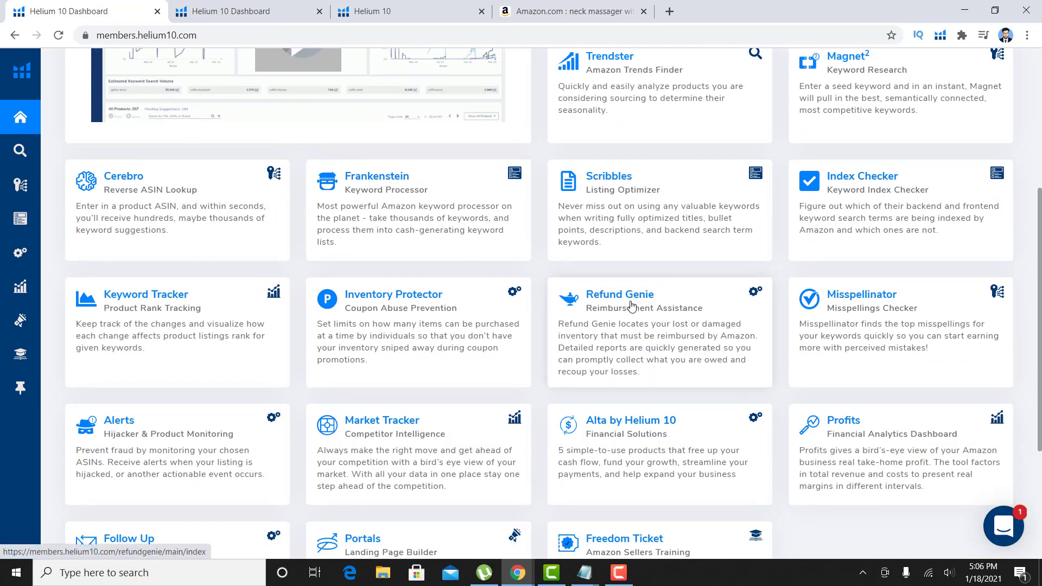
left_click(632, 306)
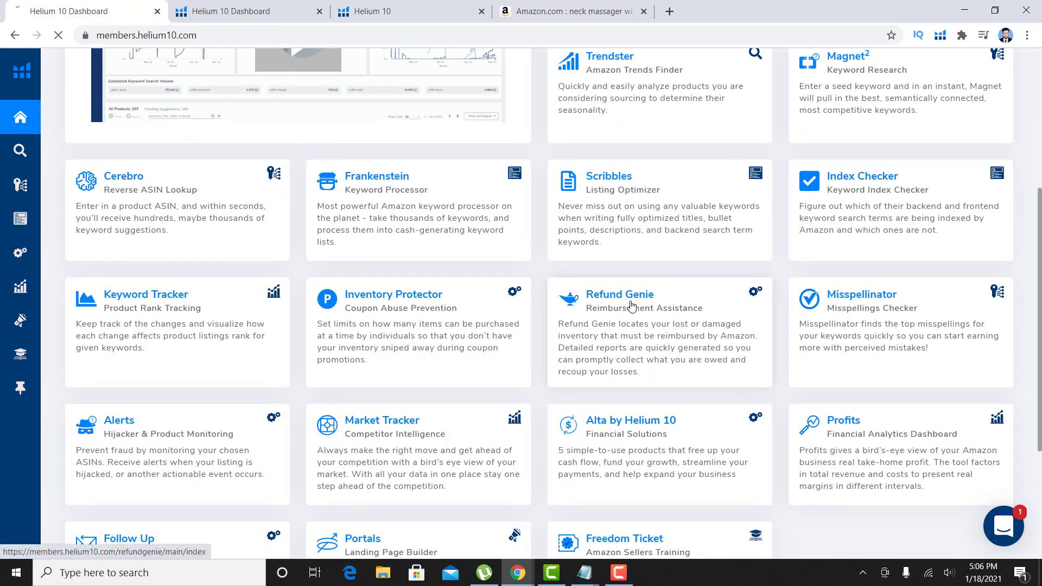